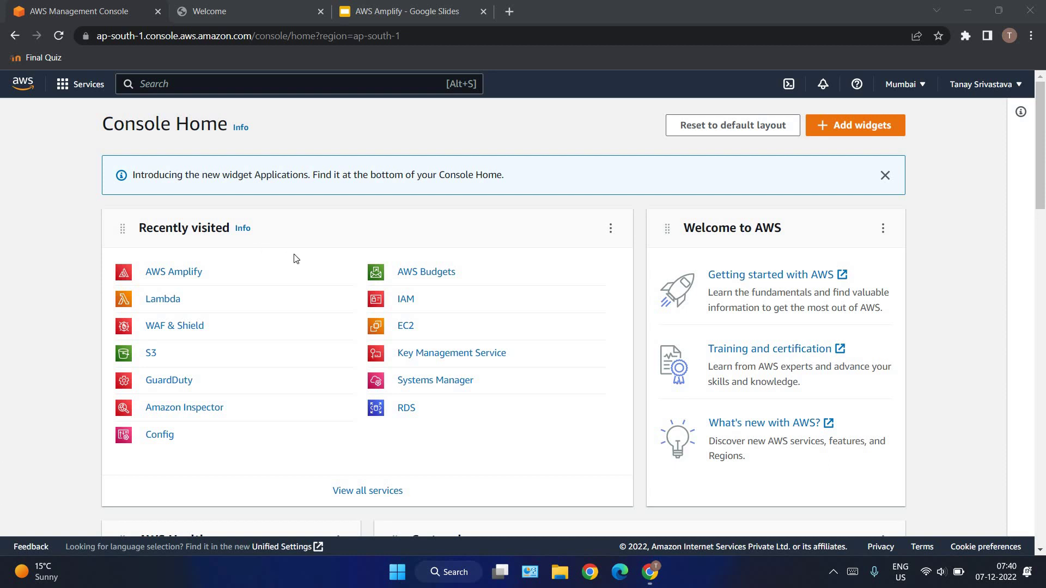
Search the AWS console for "aws amplify" and open the AWS Amplify service.
click(283, 90)
text(aw)
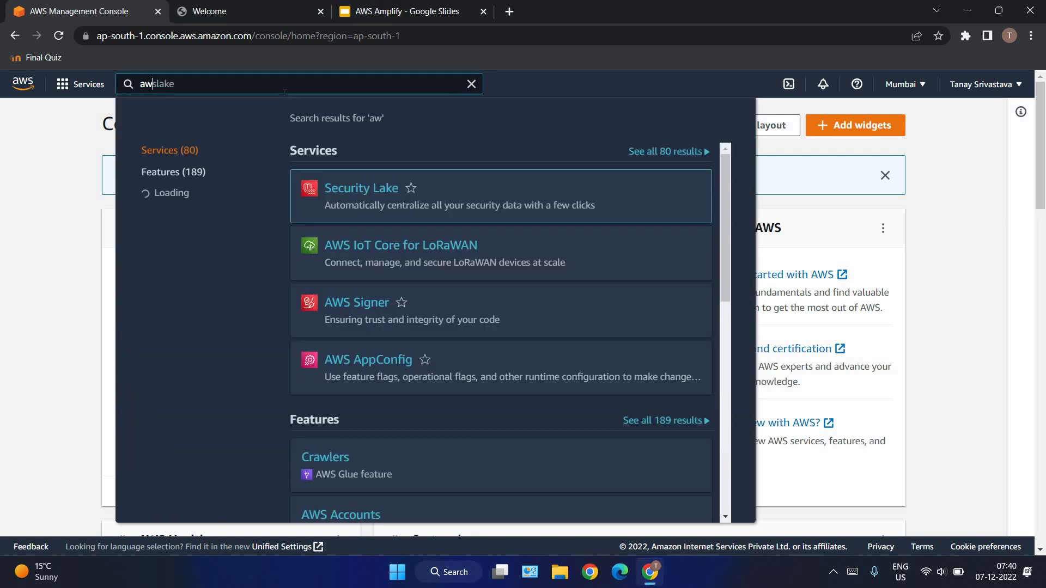
text(s )
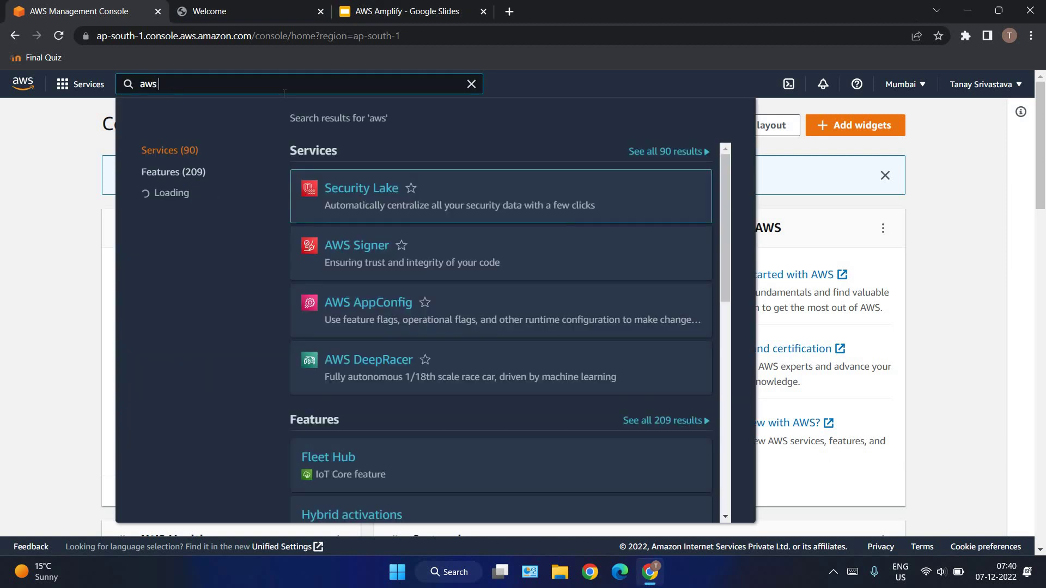
text(amplify)
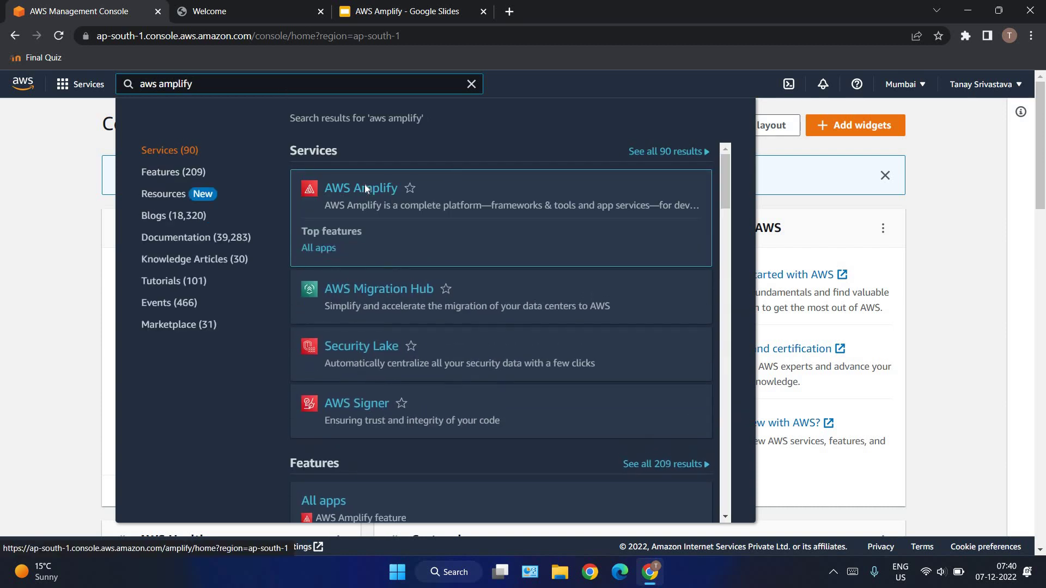
click(366, 189)
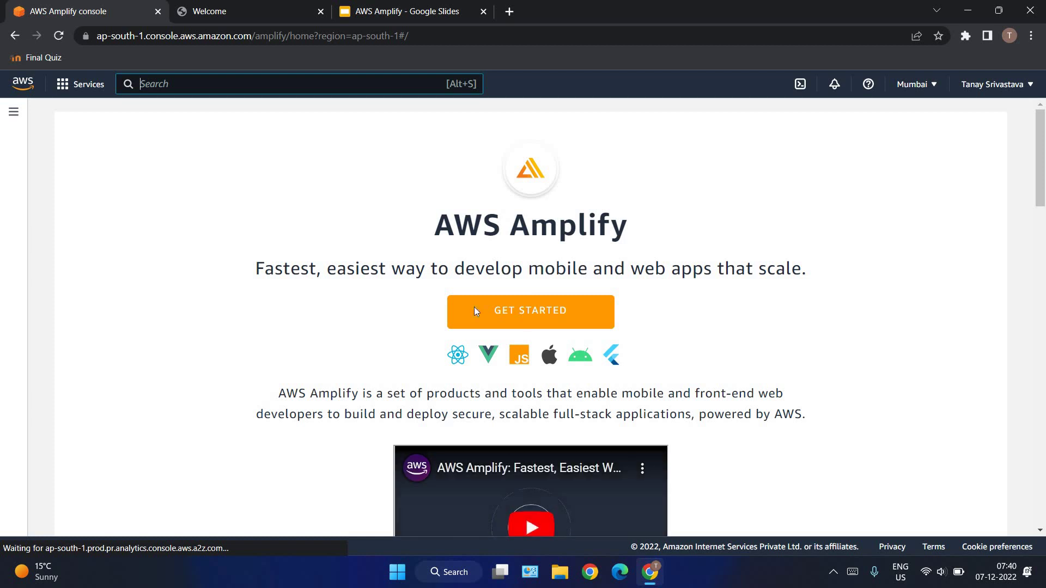
Get started with Amplify Hosting to host a web app.
scroll(524, 279, down, 15)
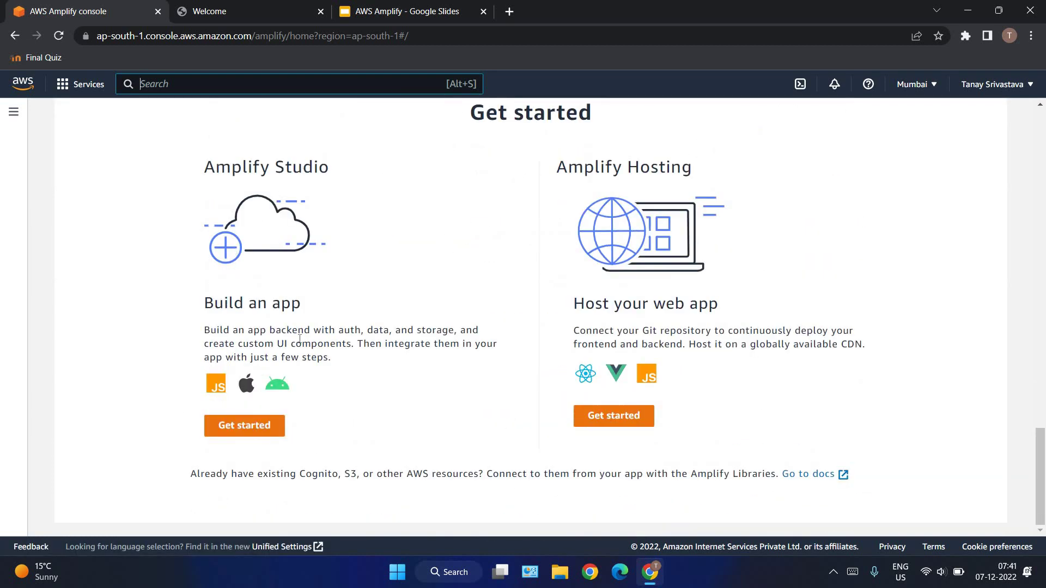
drag(206, 296, 443, 282)
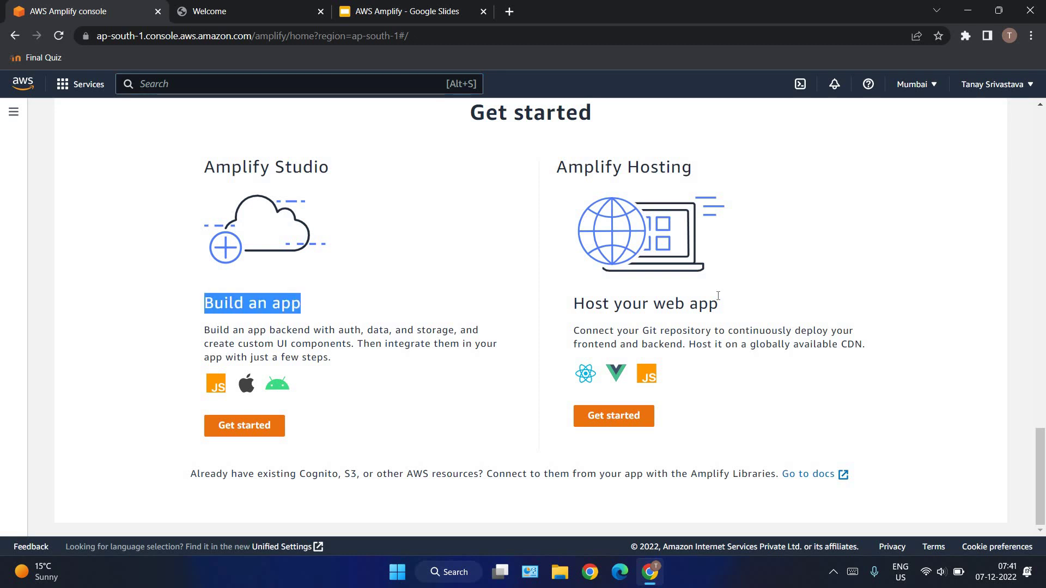
drag(719, 303, 530, 291)
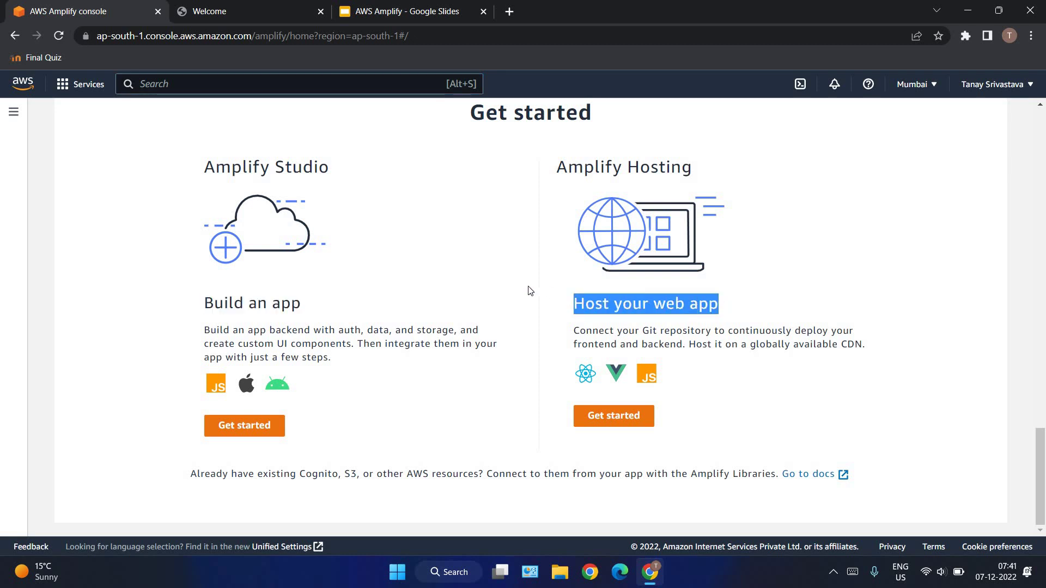
click(530, 291)
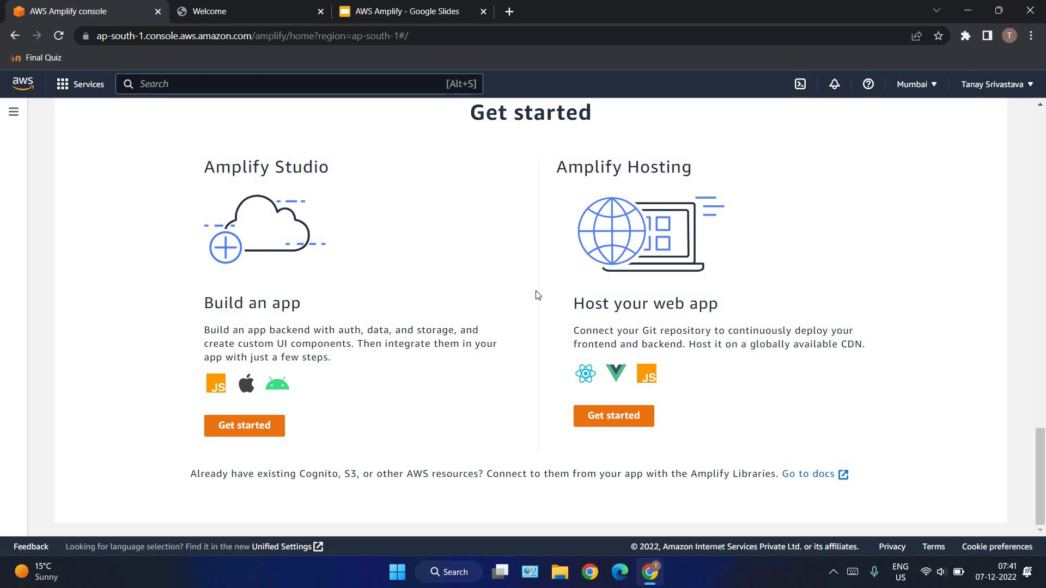
click(612, 416)
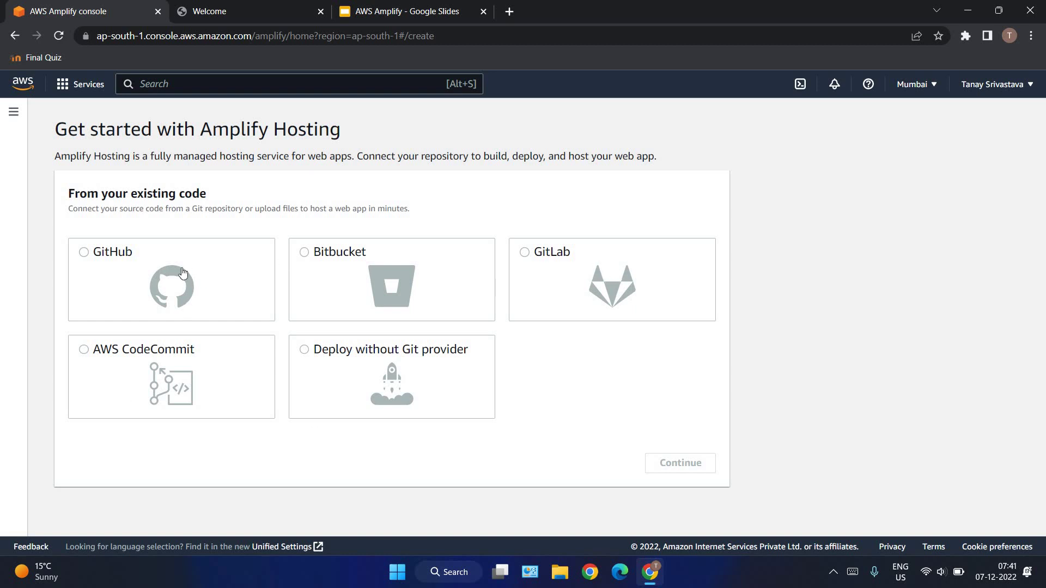
Choose GitHub as the source of the existing code and continue to its authorization.
click(305, 351)
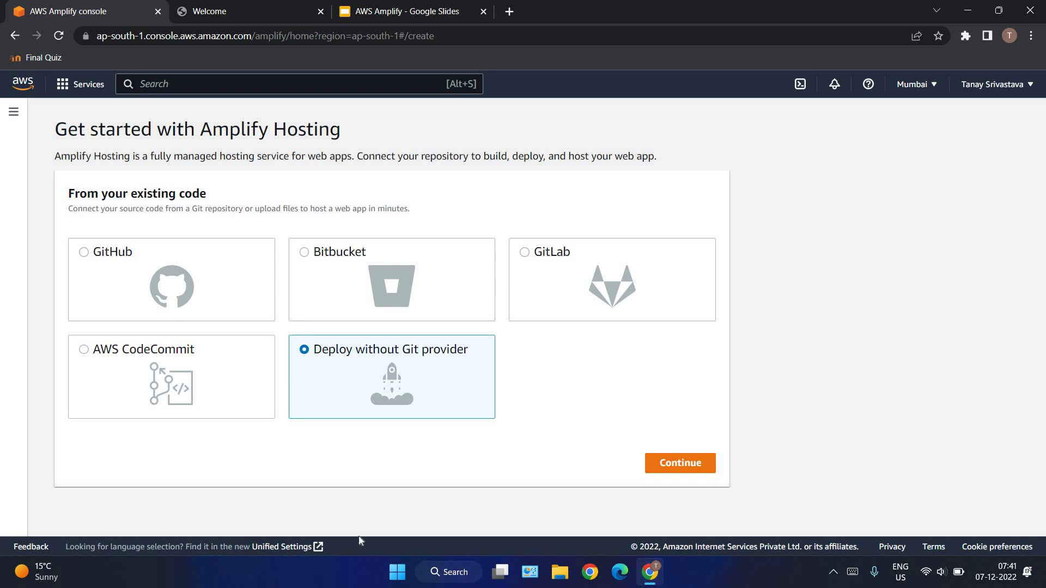
click(121, 262)
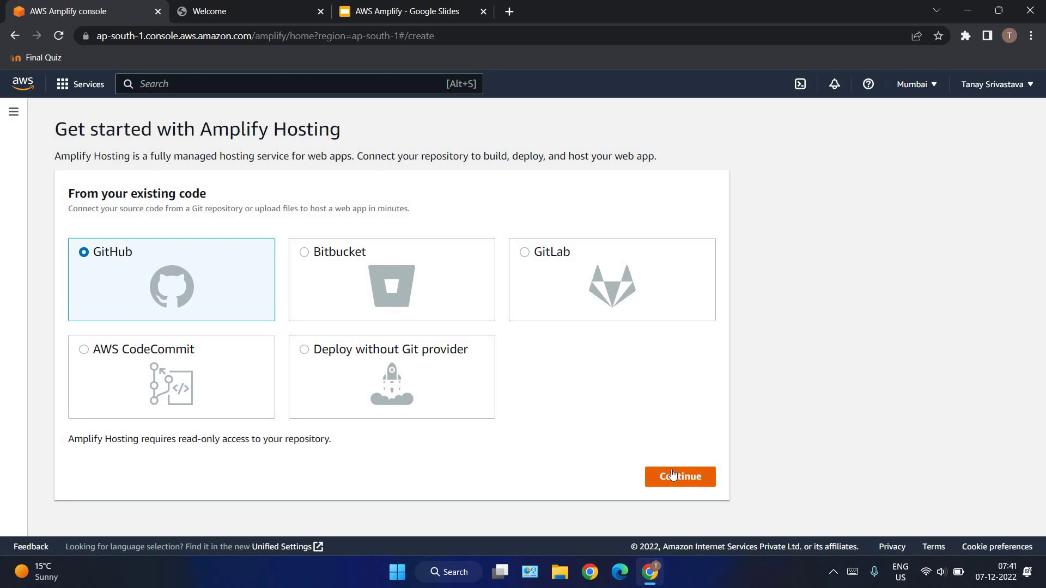
click(672, 475)
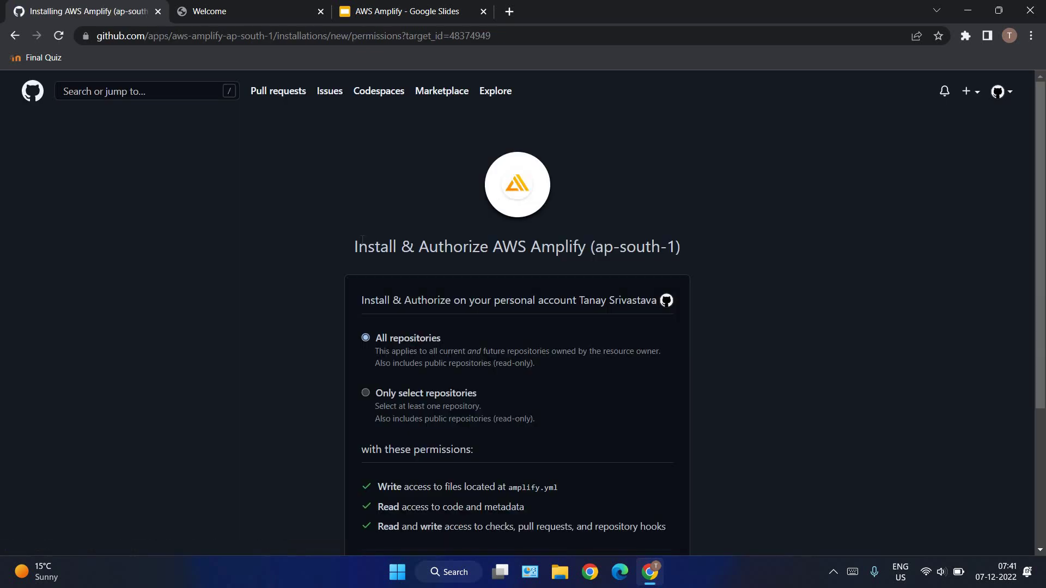
Install and authorize AWS Amplify (ap-south-1) on the personal GitHub account with access to all repositories.
drag(368, 249, 587, 253)
click(587, 253)
scroll(544, 262, down, 4)
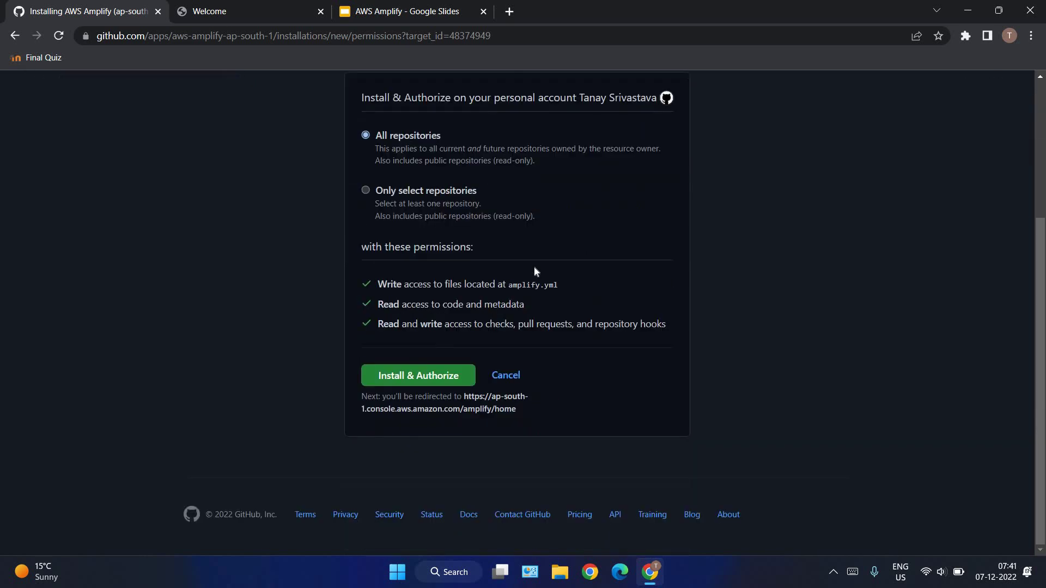
click(420, 376)
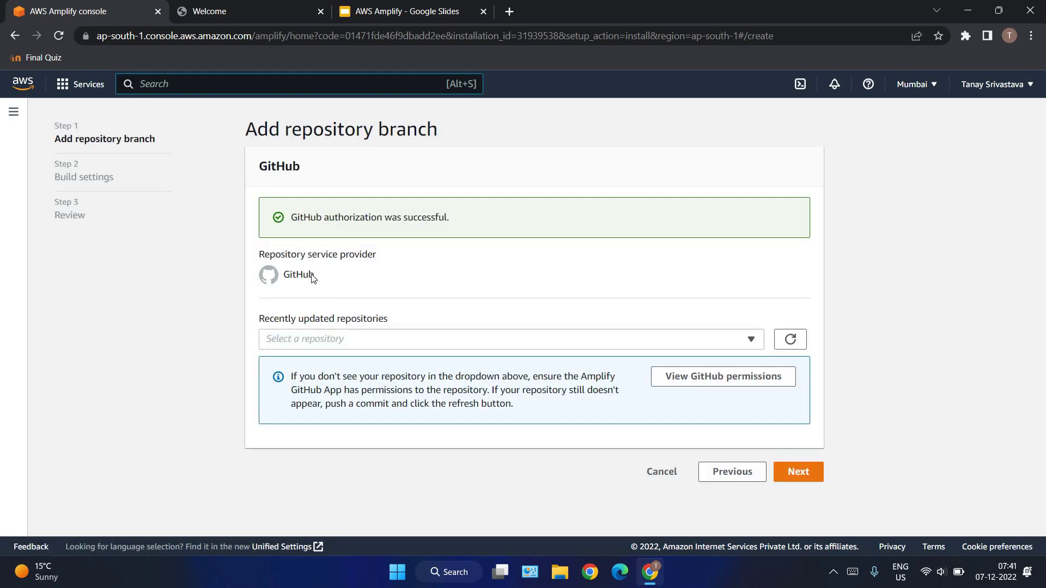
Select the MuseumAppIonic repository with its master branch and proceed to the build settings.
click(494, 345)
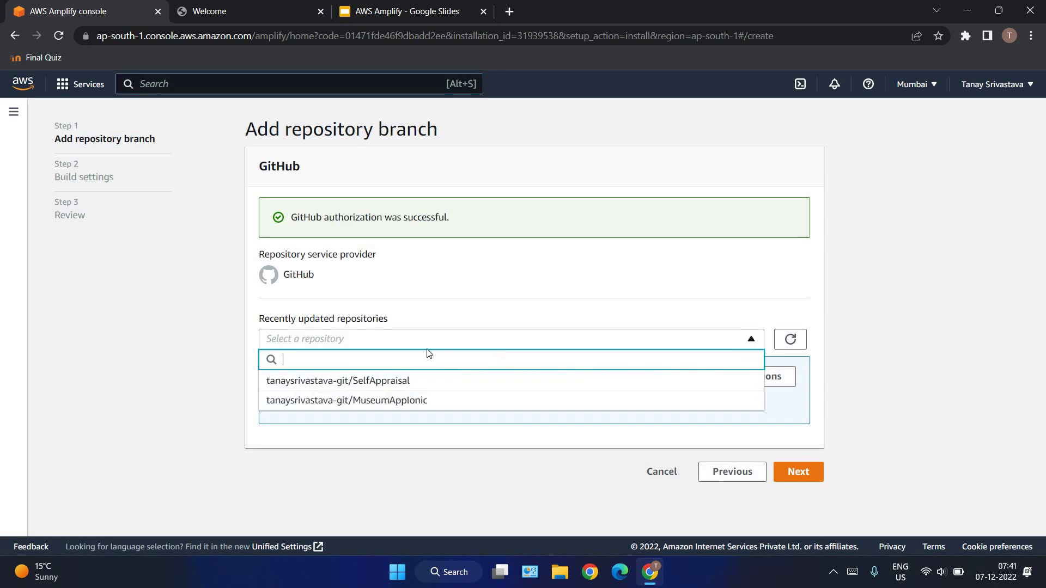
click(392, 403)
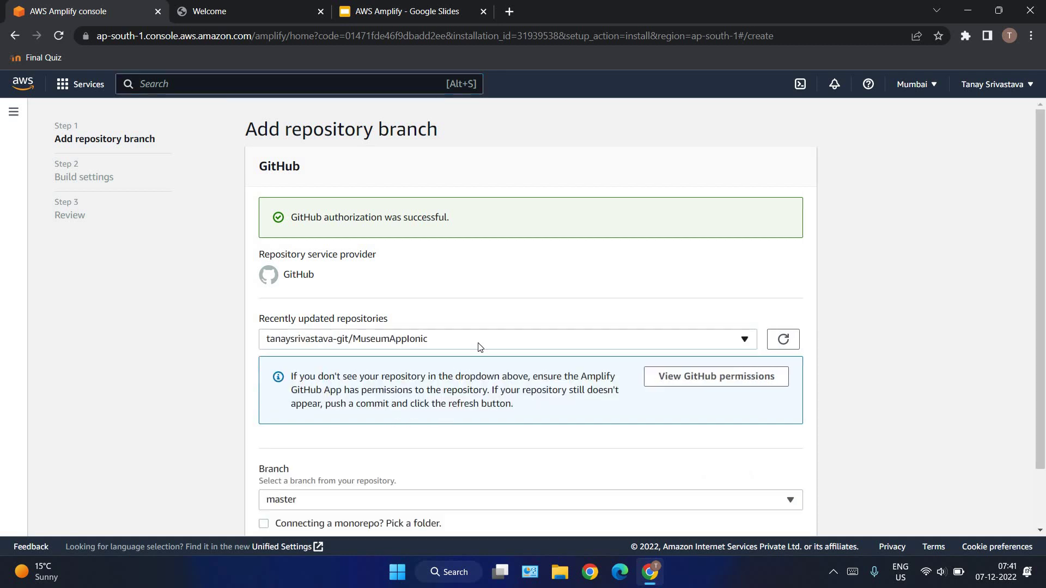
scroll(480, 347, down, 2)
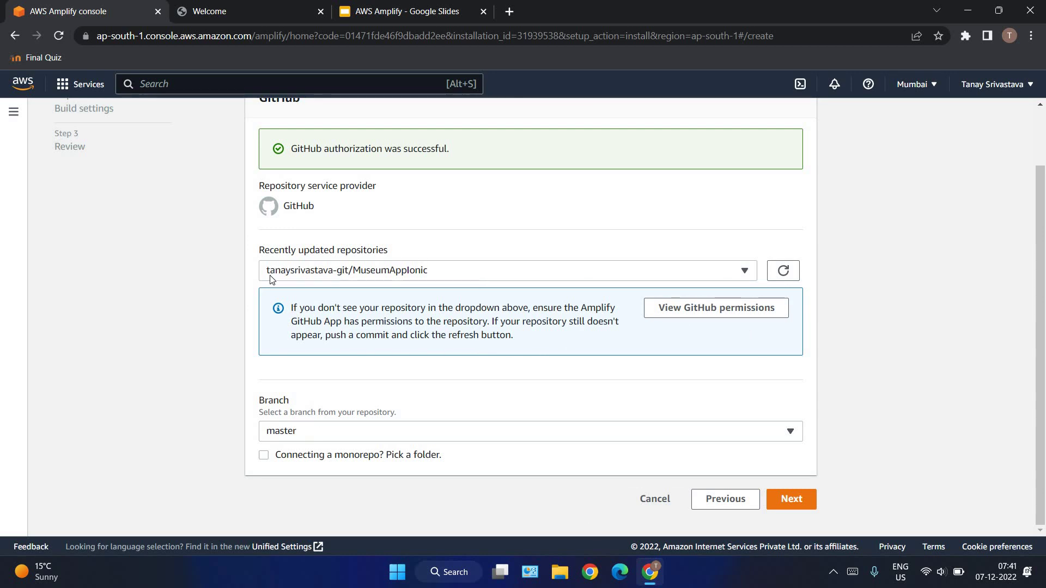
scroll(275, 257, up, 2)
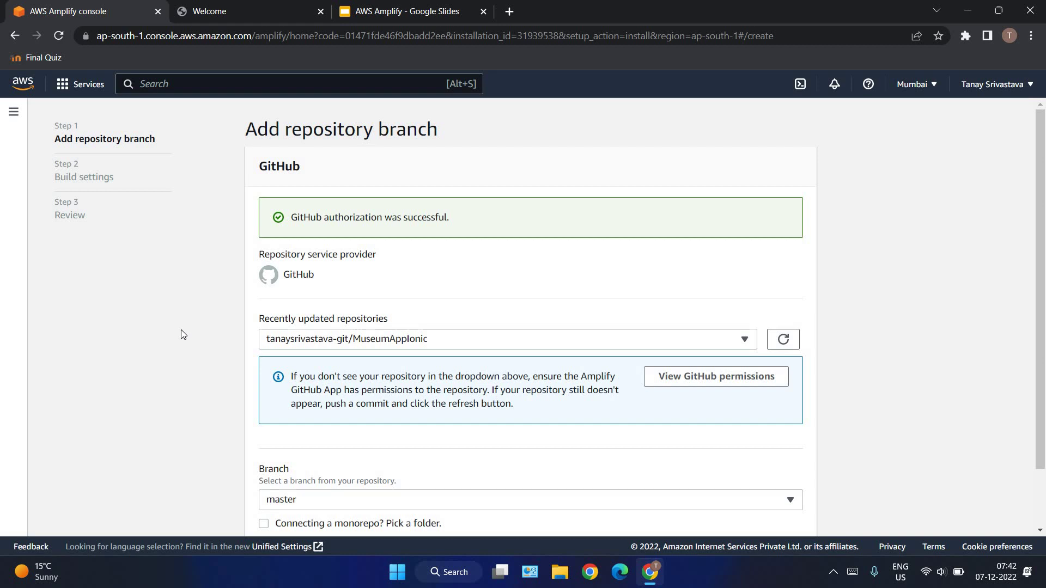
scroll(457, 302, down, 1)
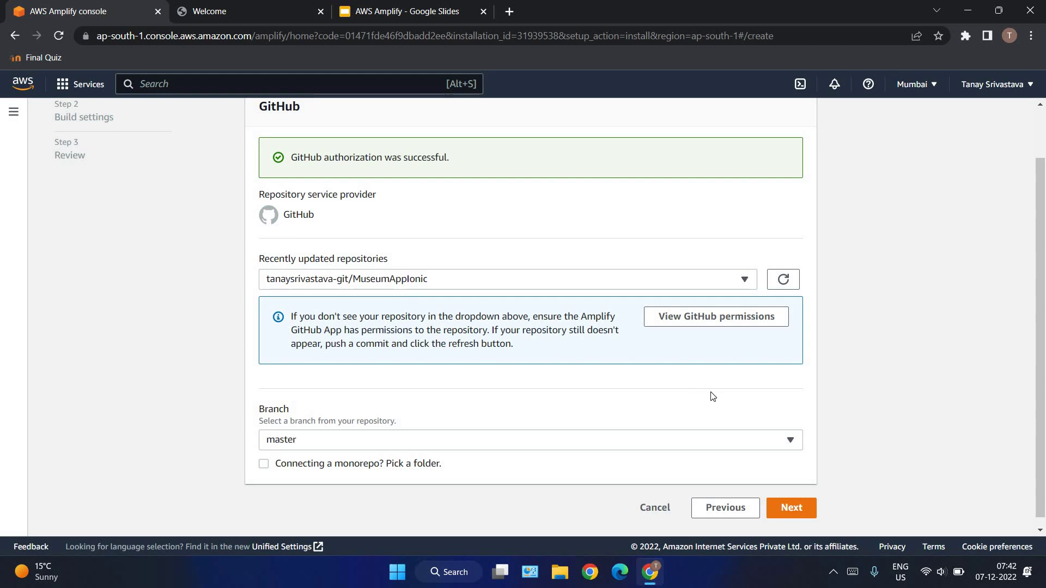
scroll(721, 398, down, 1)
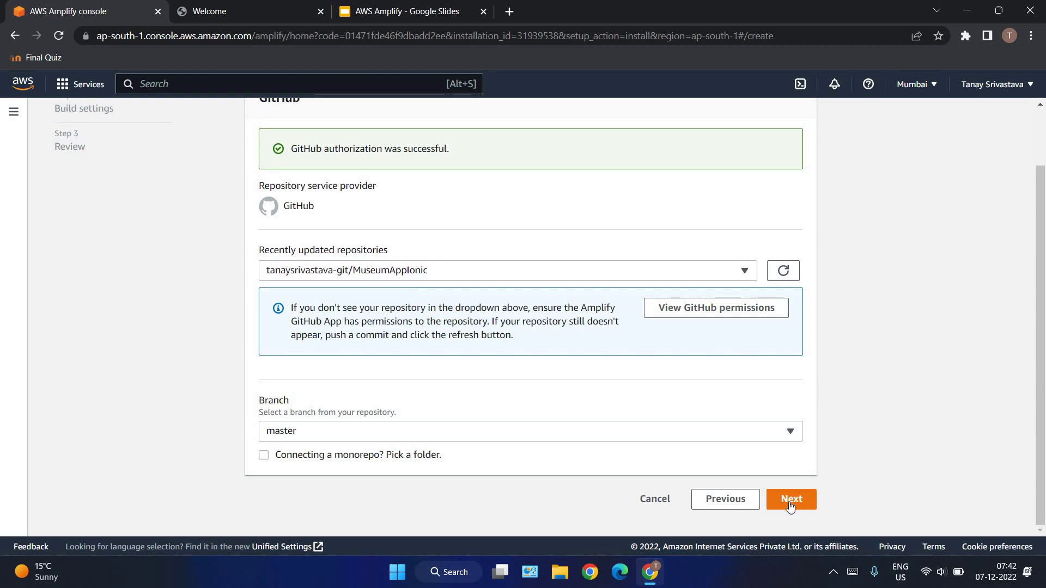
click(790, 506)
Accept the auto-detected build settings for MuseumAppIonic, then save and deploy the app.
scroll(557, 280, up, 1)
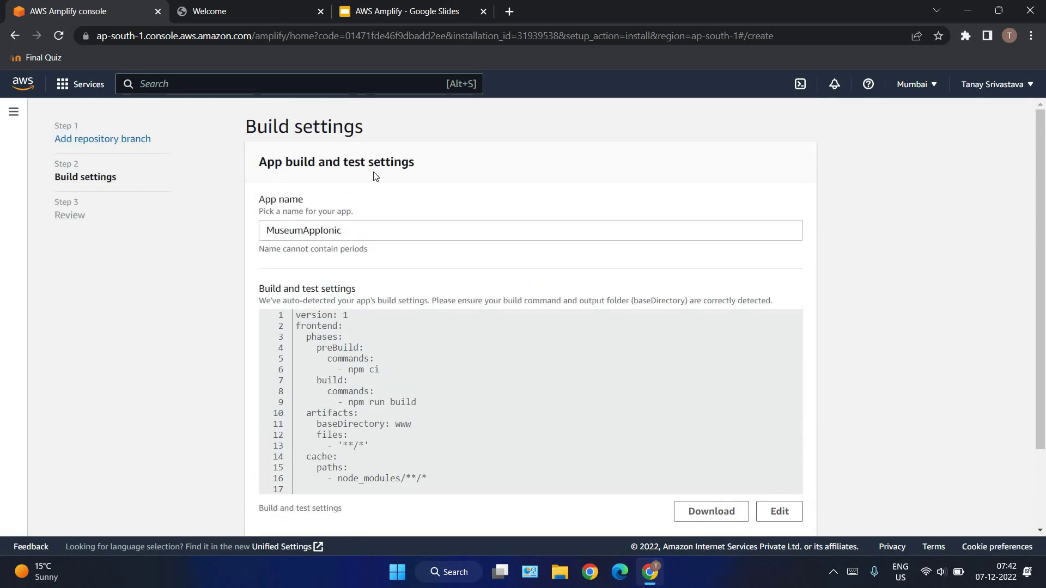
scroll(374, 326, down, 2)
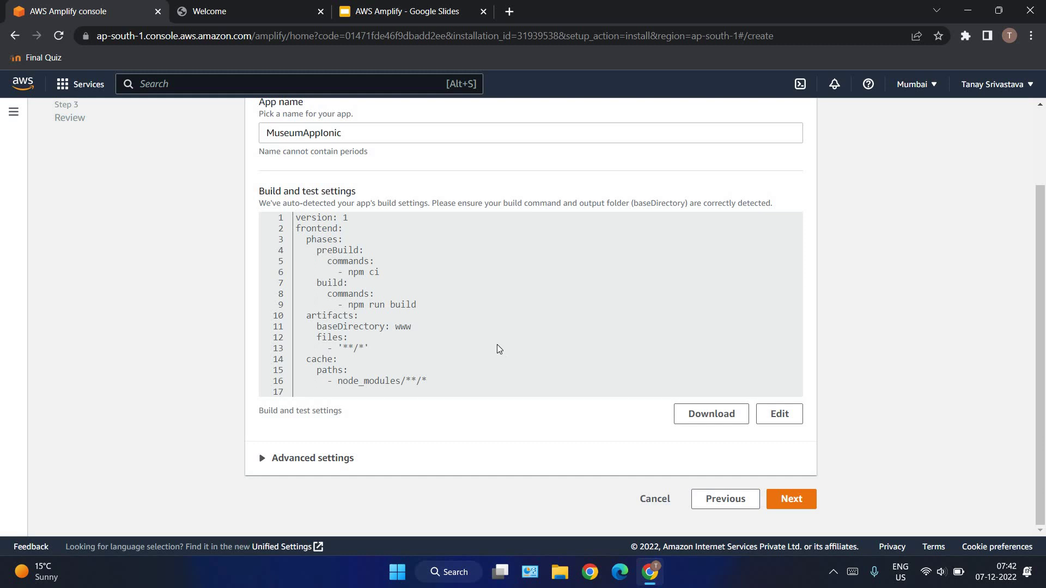
click(795, 500)
scroll(387, 147, up, 1)
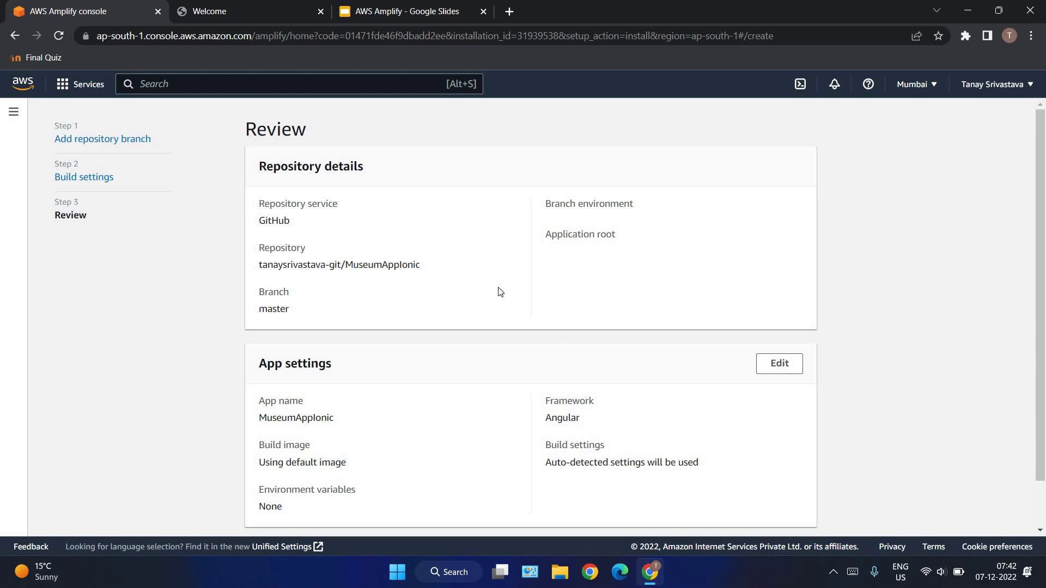
scroll(500, 292, down, 1)
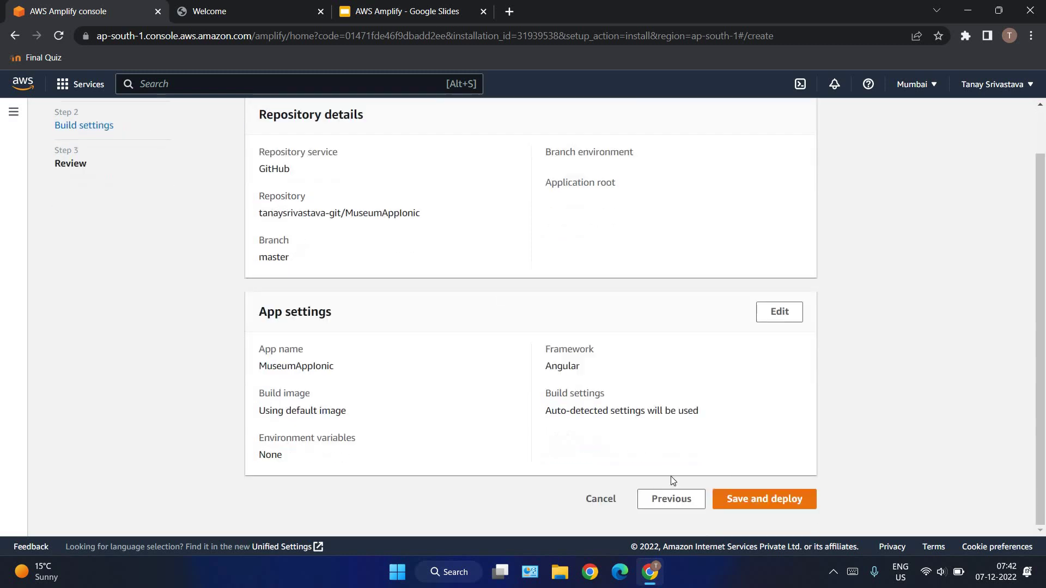
click(757, 499)
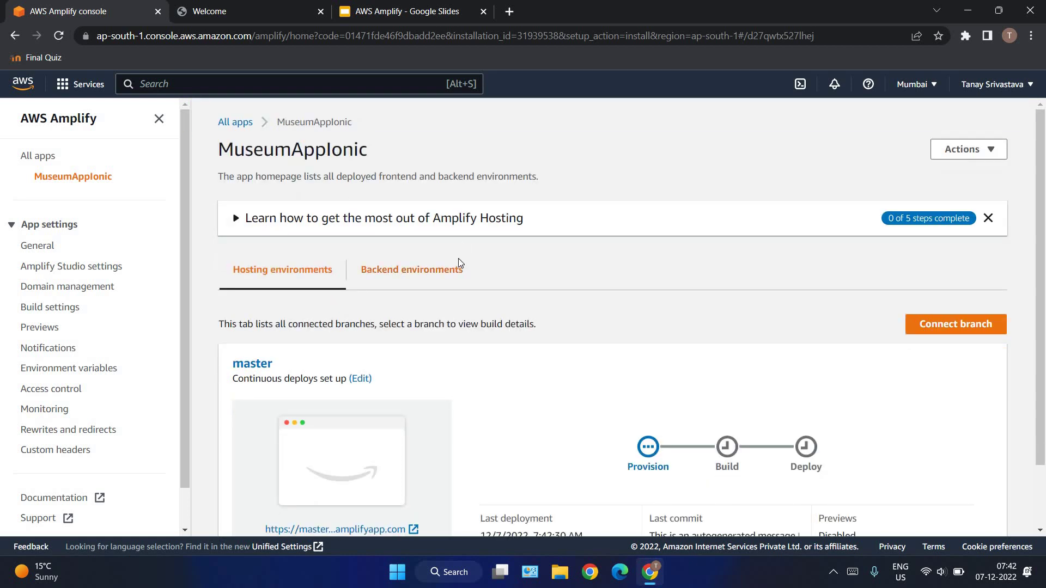
Open the master branch's amplifyapp.com link in a new tab and read the page's deployment message.
scroll(458, 264, down, 2)
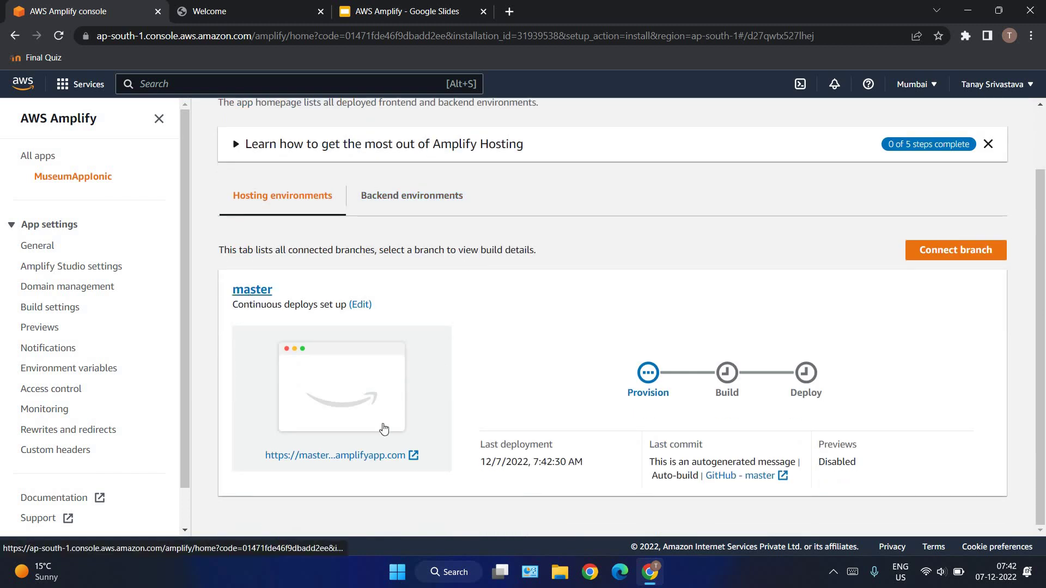
right_click(342, 456)
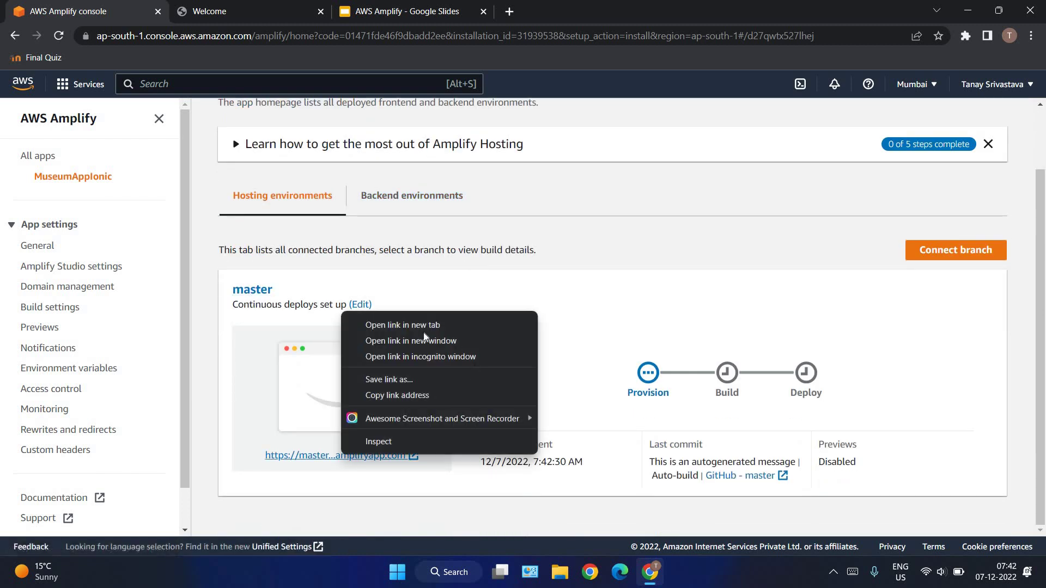
click(437, 324)
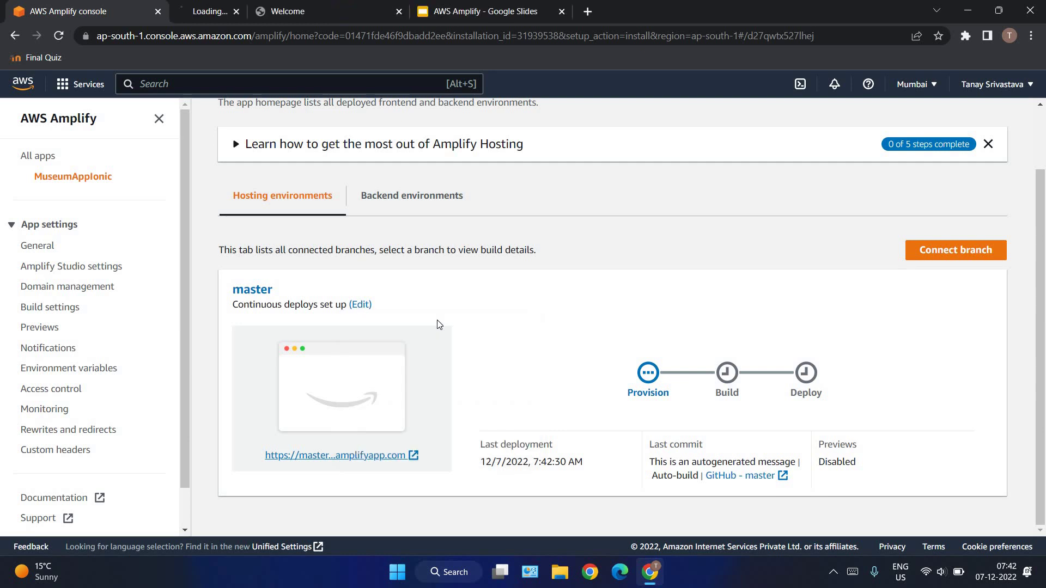
click(257, 7)
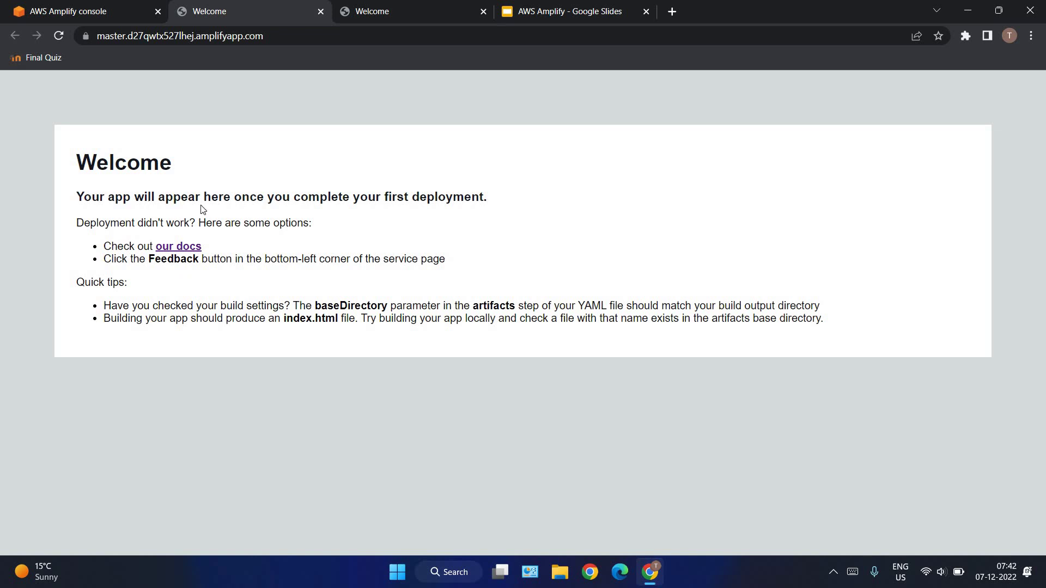
drag(84, 196, 446, 199)
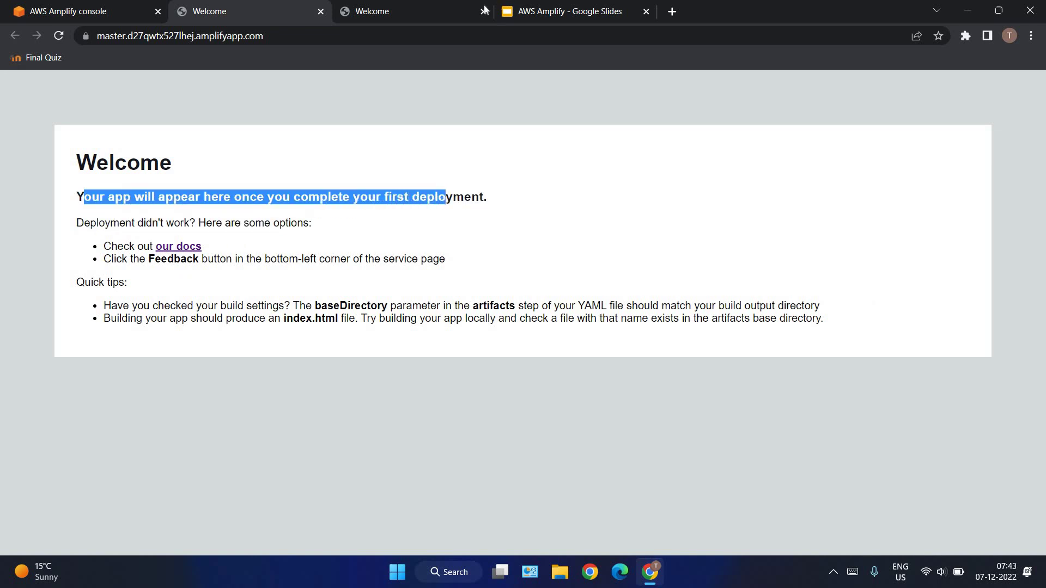
Check the master branch's deployment progress against its hosted page, and read its continuous deploys note in the Amplify console.
click(17, 7)
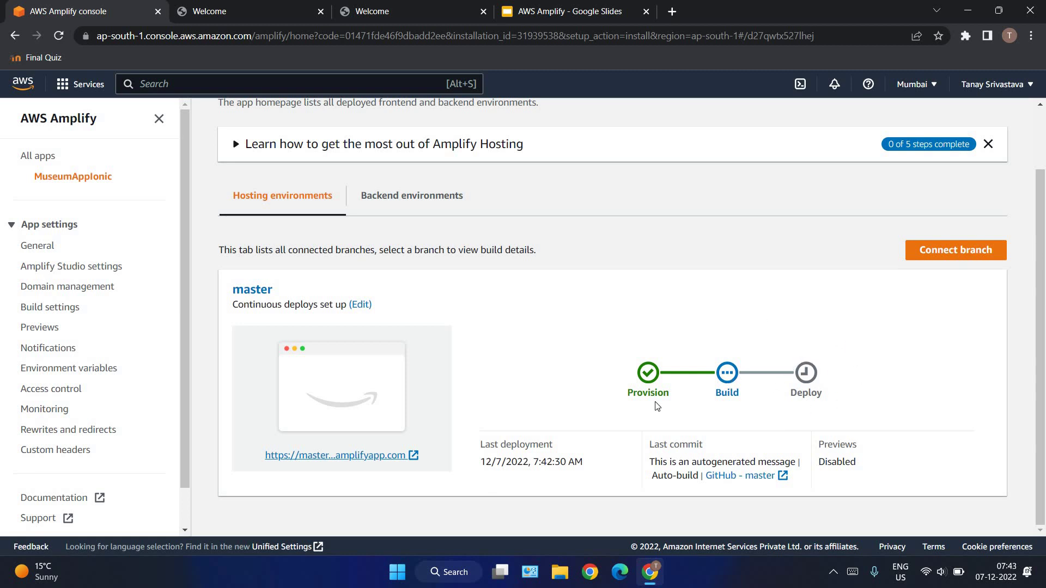
click(224, 11)
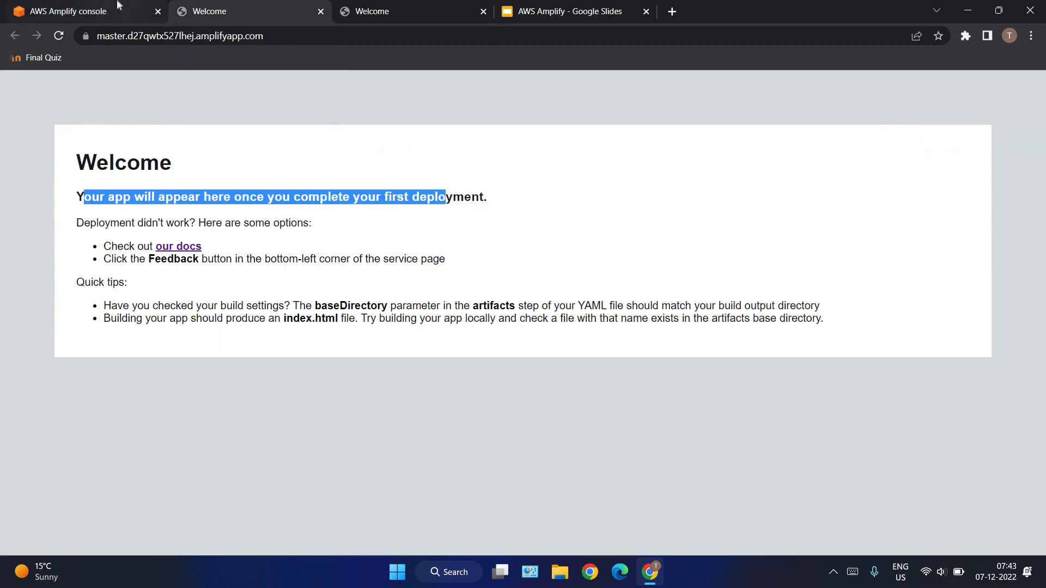
click(109, 11)
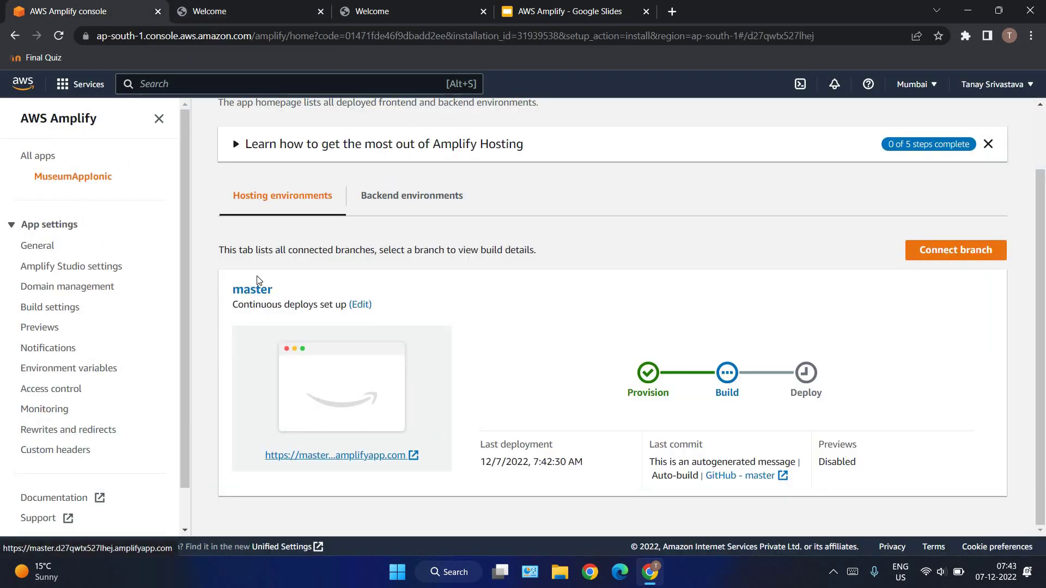
drag(233, 306, 411, 303)
click(294, 302)
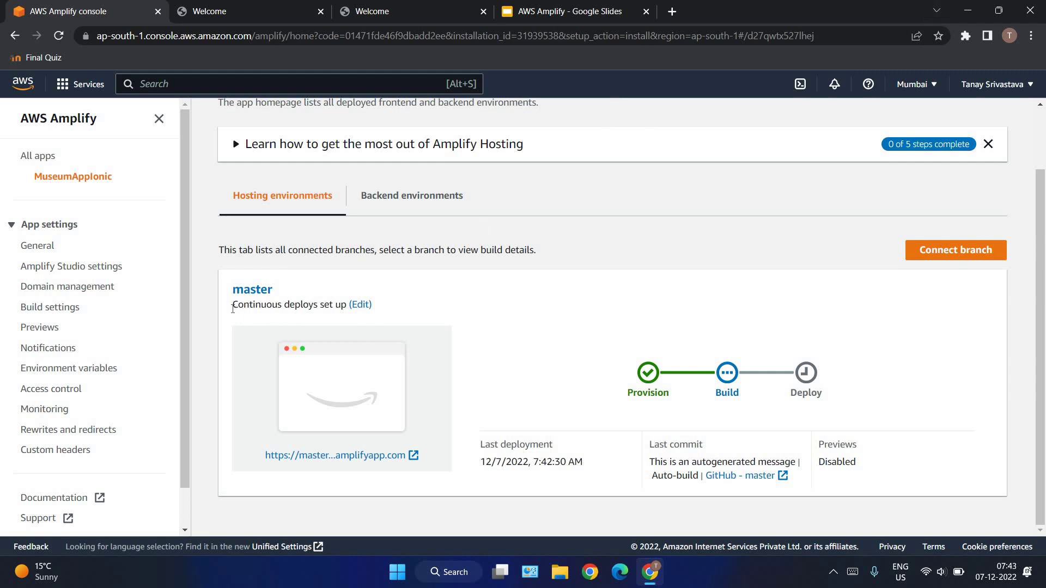
drag(233, 305, 469, 429)
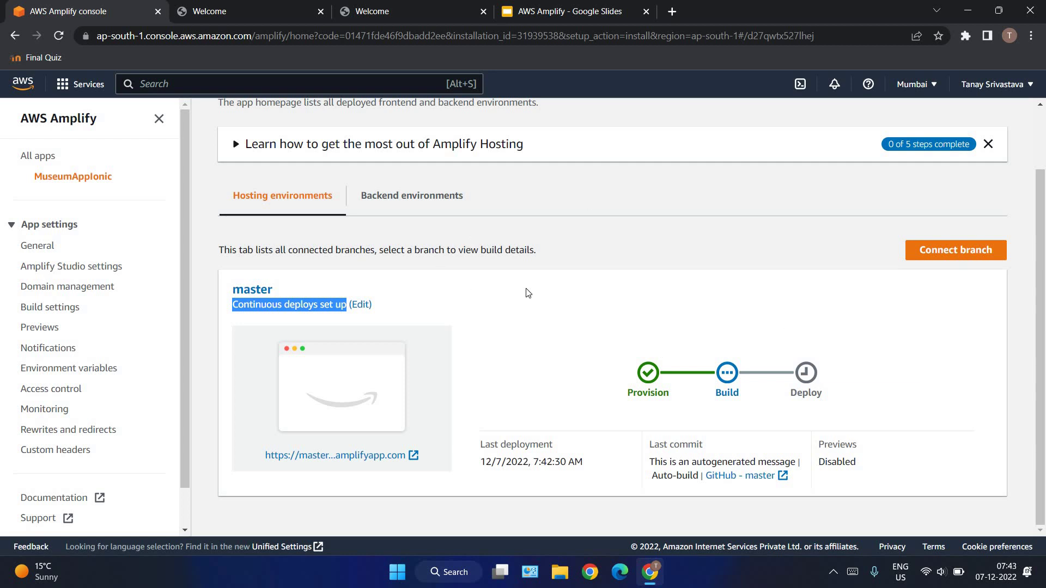
Highlight the master branch's "Continuous deploys set up" note to read it.
click(513, 297)
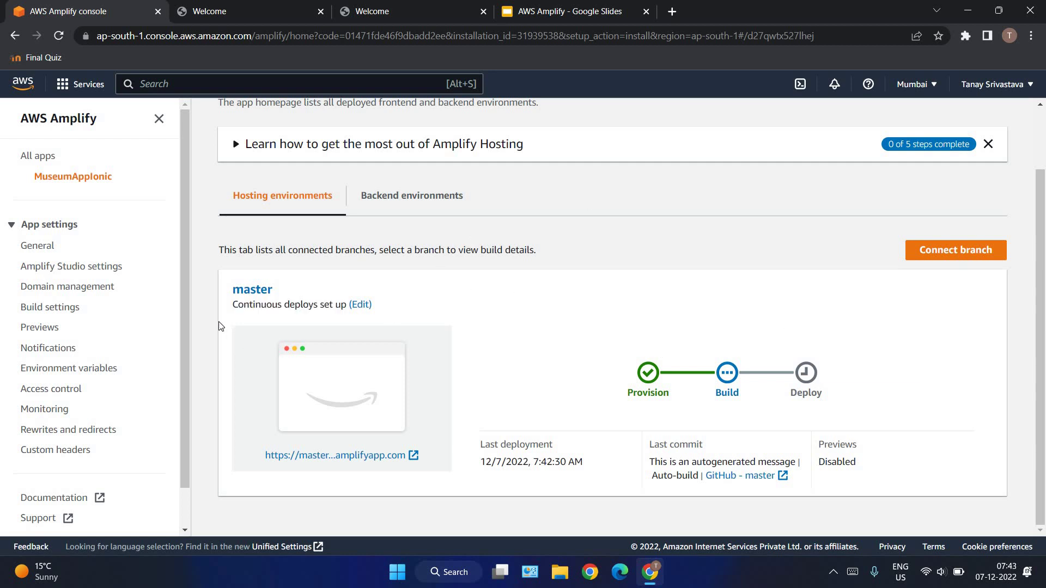
drag(310, 308, 346, 307)
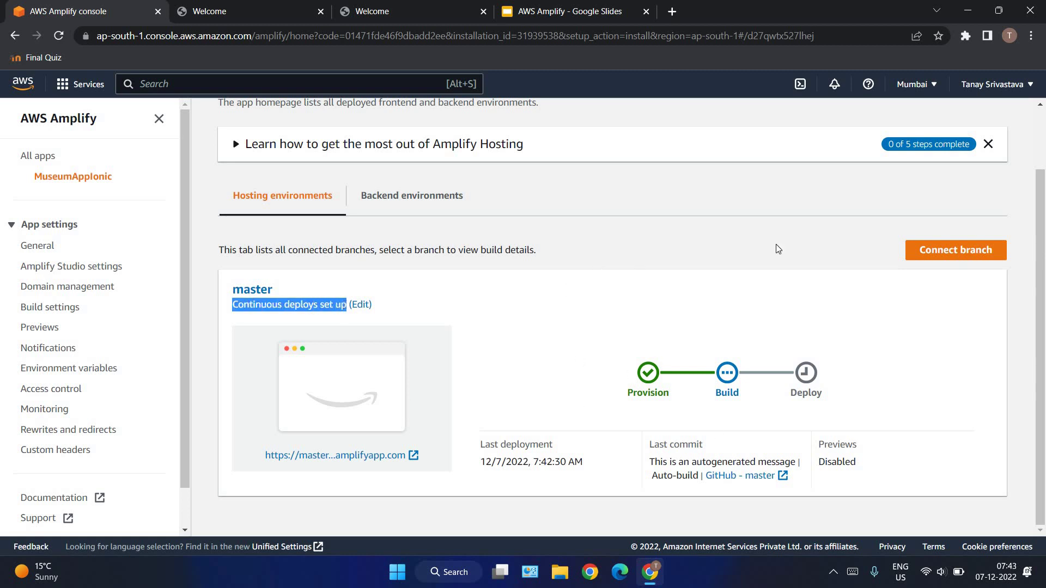
click(544, 295)
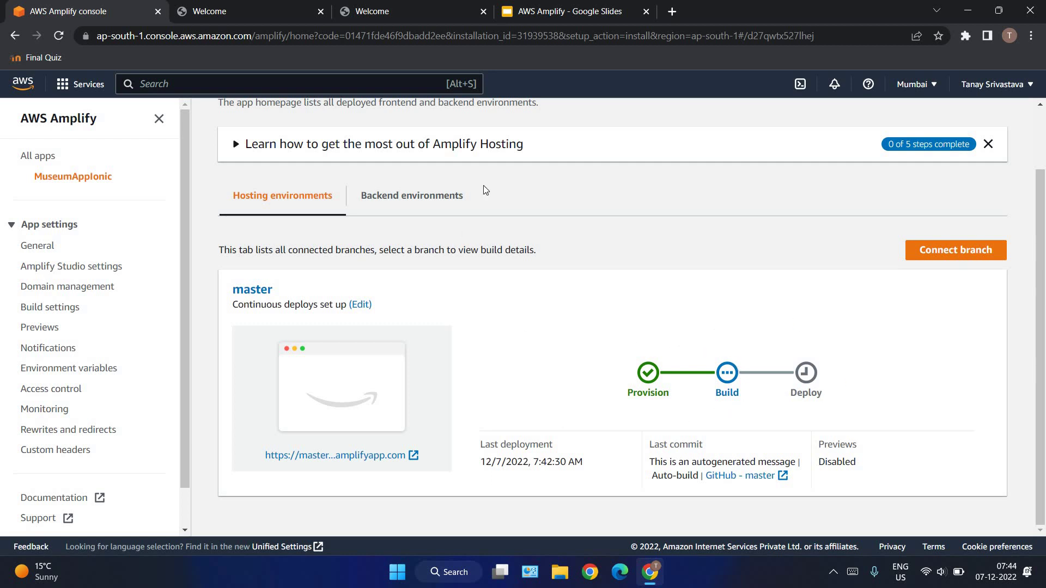
Close the extra Welcome page of the other amplifyapp.com address and show the current app's hosted page.
click(389, 8)
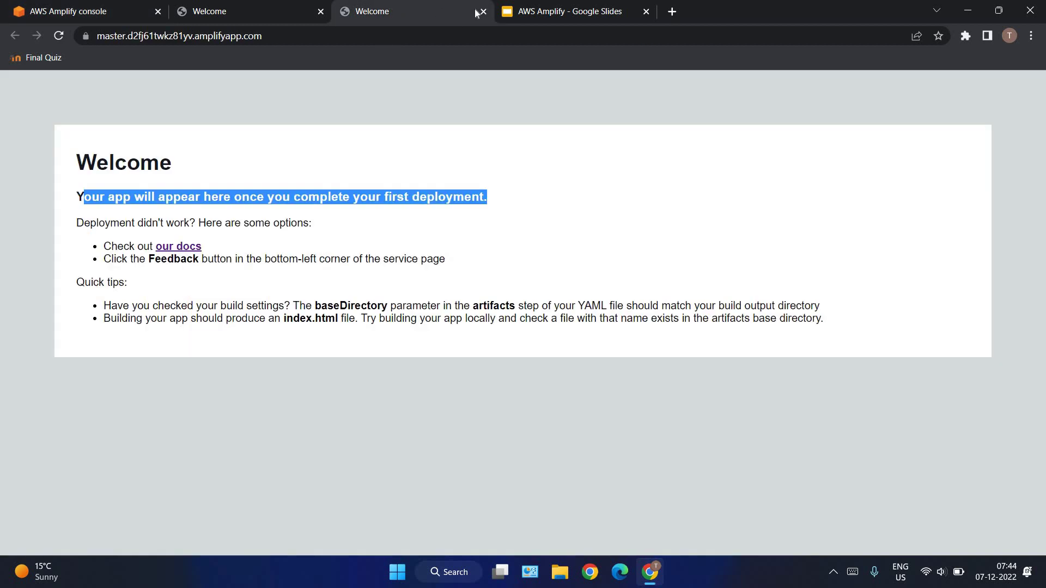
click(483, 11)
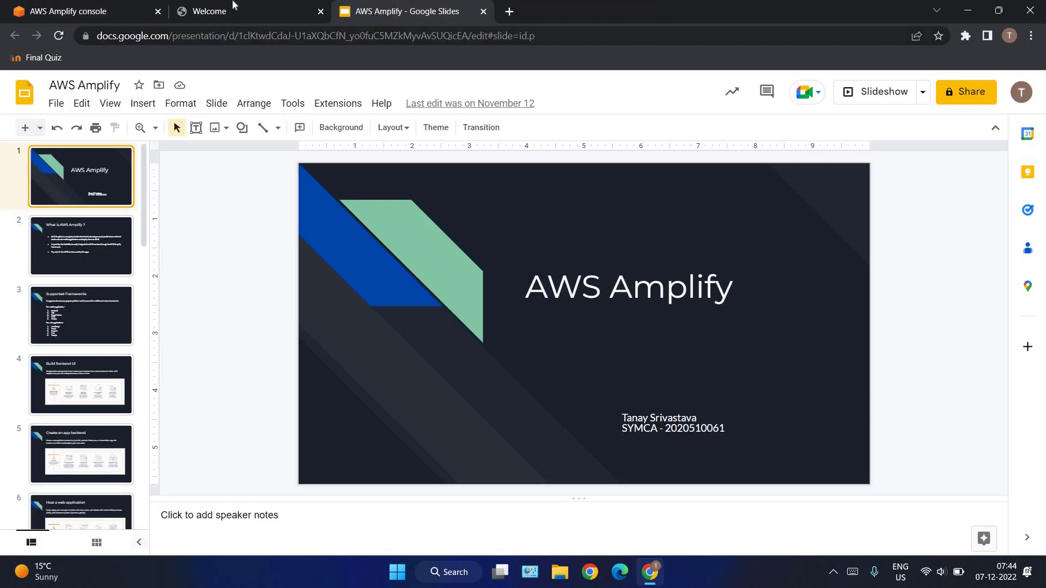
click(233, 6)
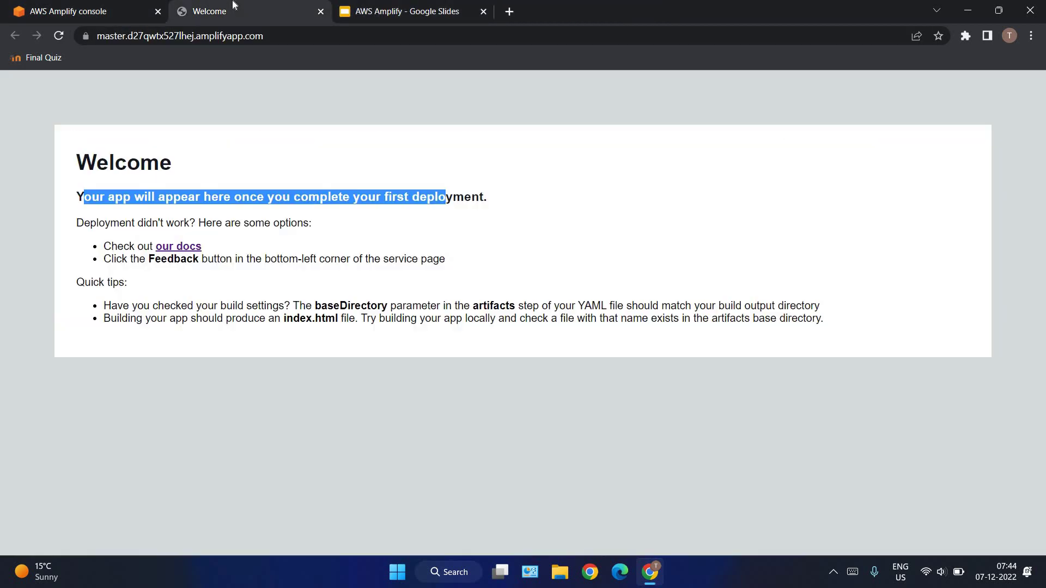
Switch to the AWS Amplify presentation in Google Slides and review slides 17 to 20 on the deployment stages and hosted app.
click(382, 5)
scroll(73, 326, down, 8)
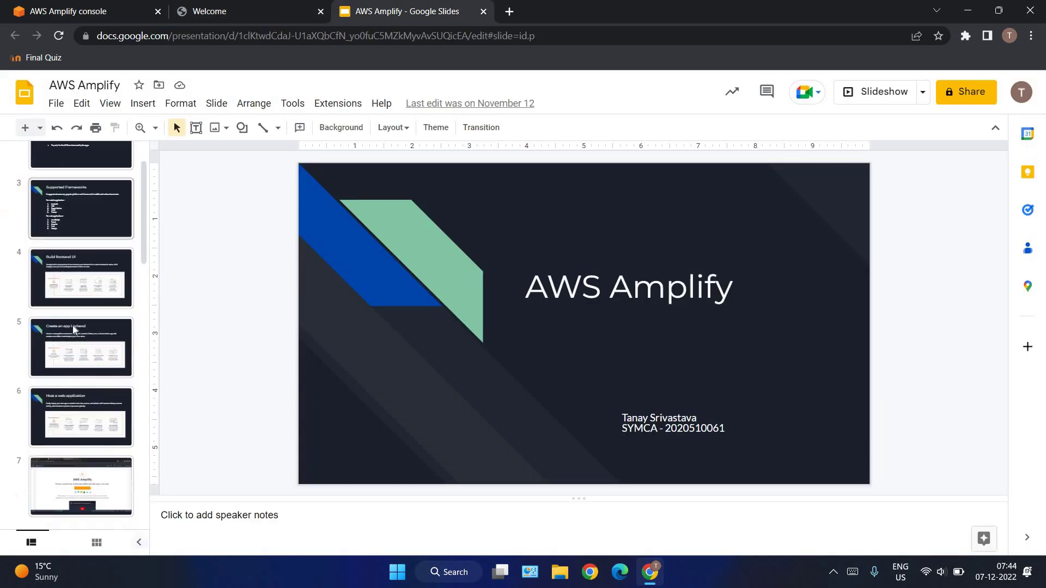
scroll(73, 326, down, 10)
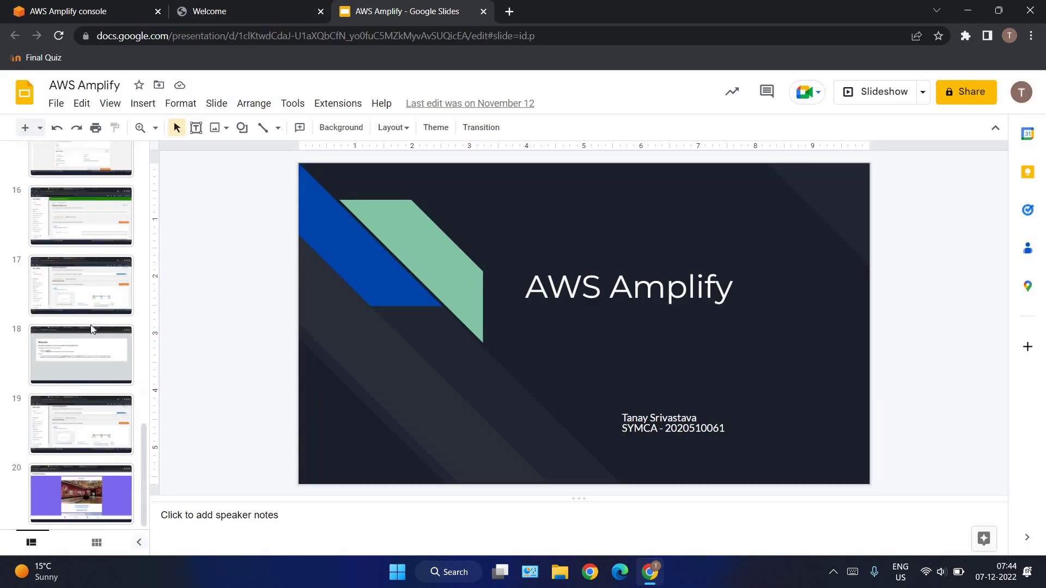
click(77, 347)
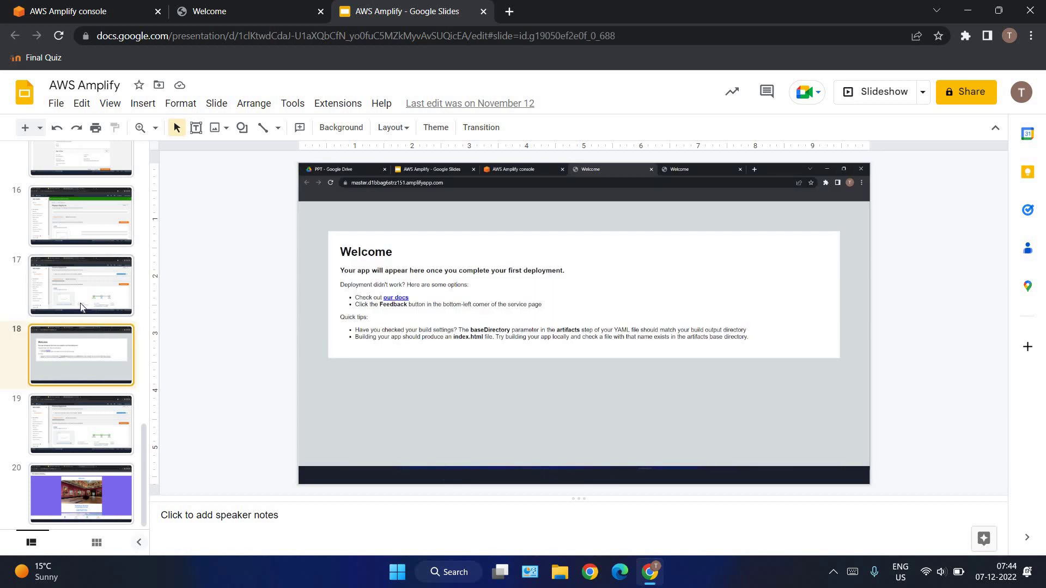
click(80, 286)
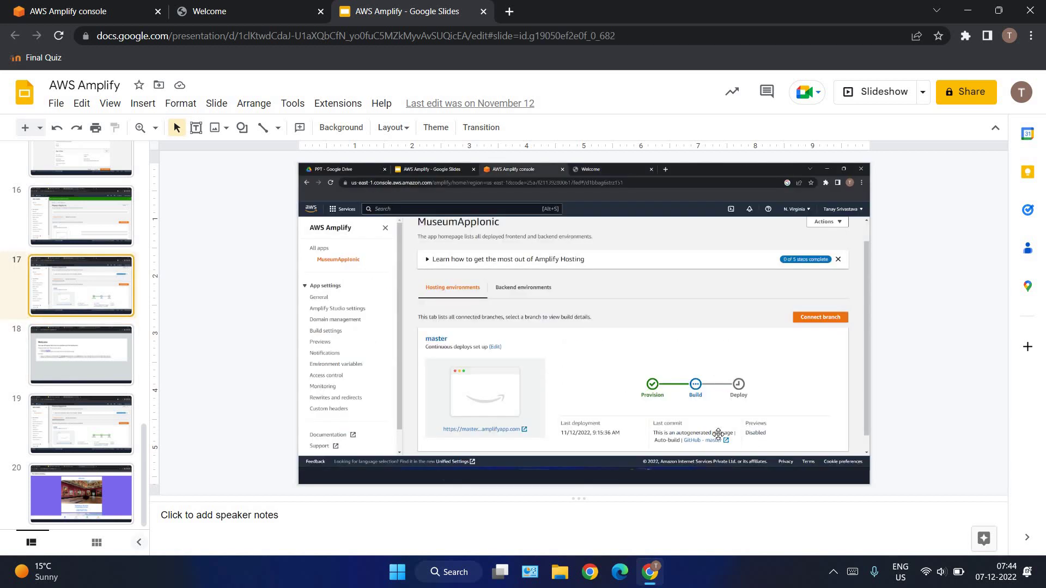
click(73, 348)
click(79, 411)
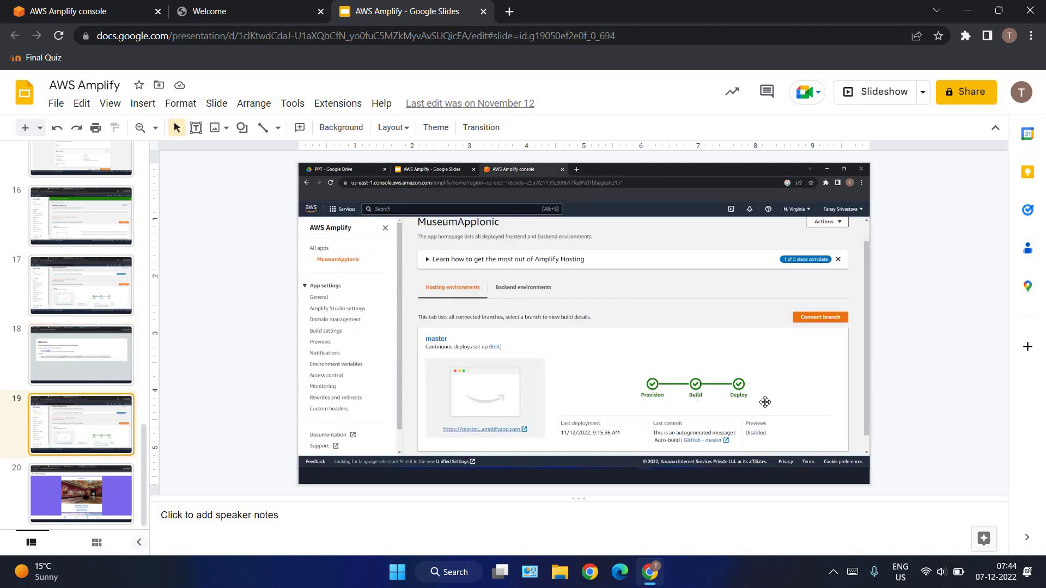
click(74, 483)
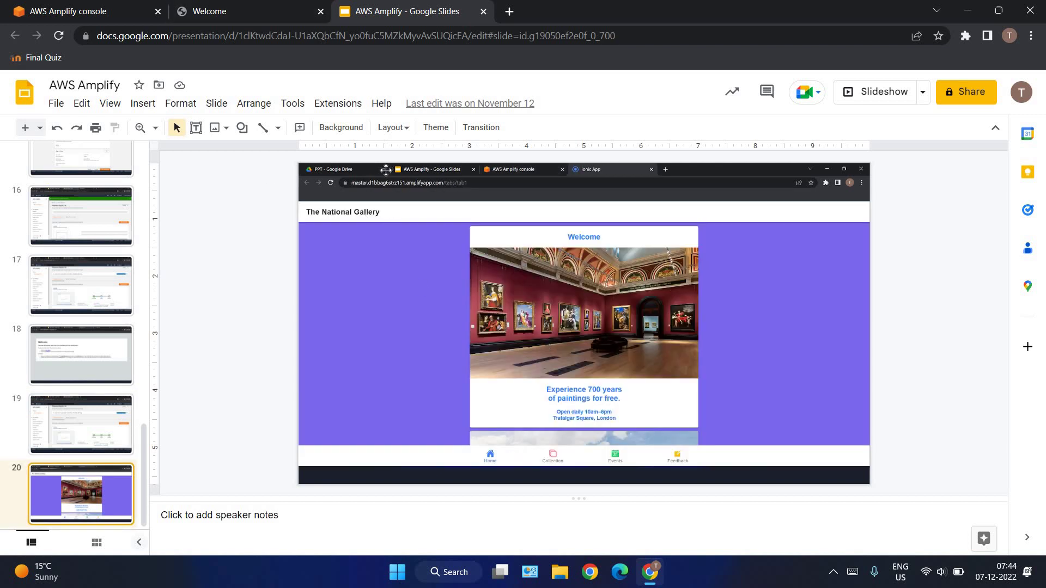
key(Up)
key(Down)
Return to the AWS Amplify console and check the master branch's deployment progress.
click(68, 8)
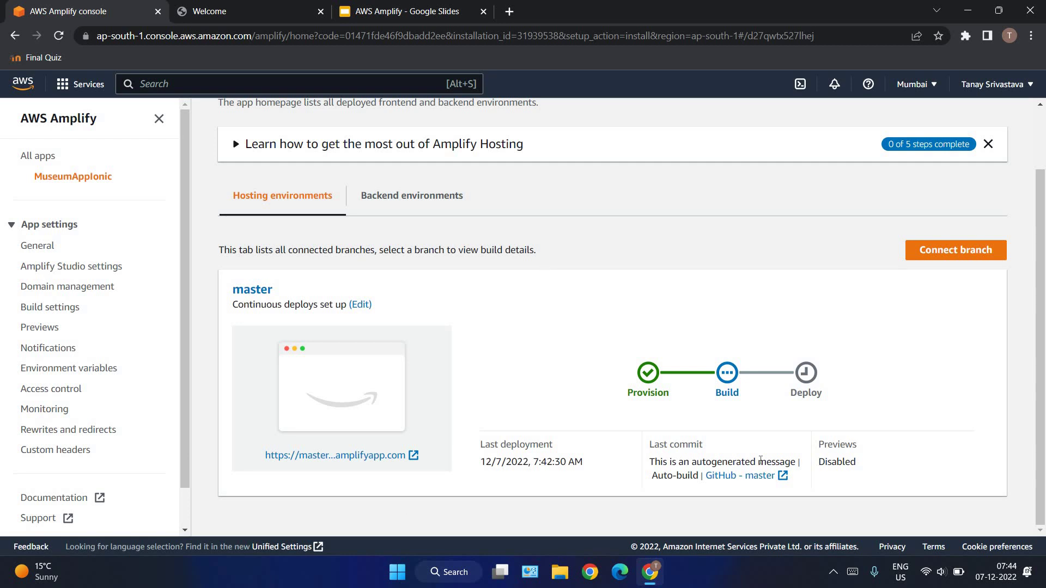
scroll(760, 459, up, 2)
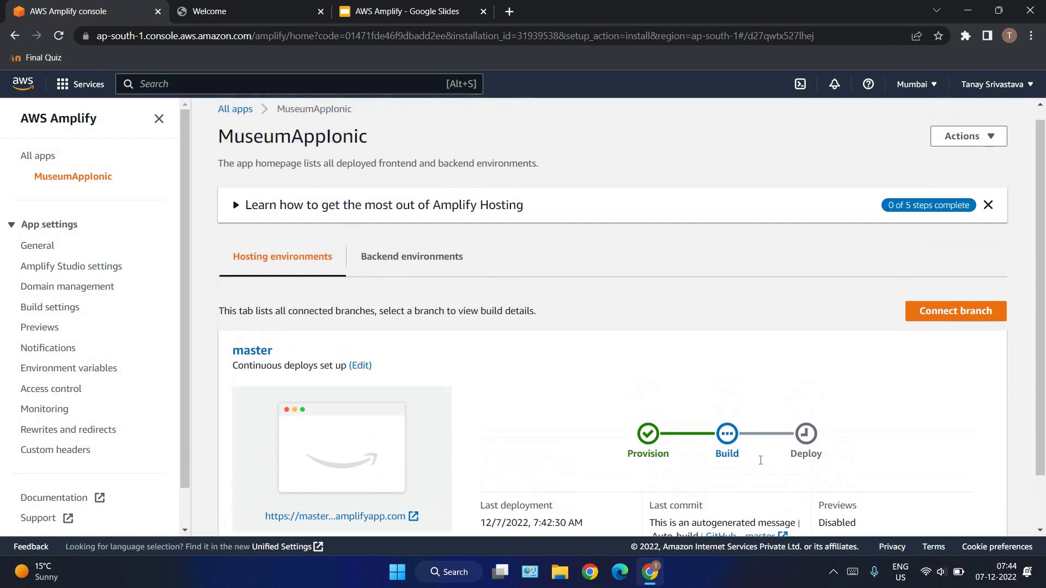
scroll(763, 469, down, 2)
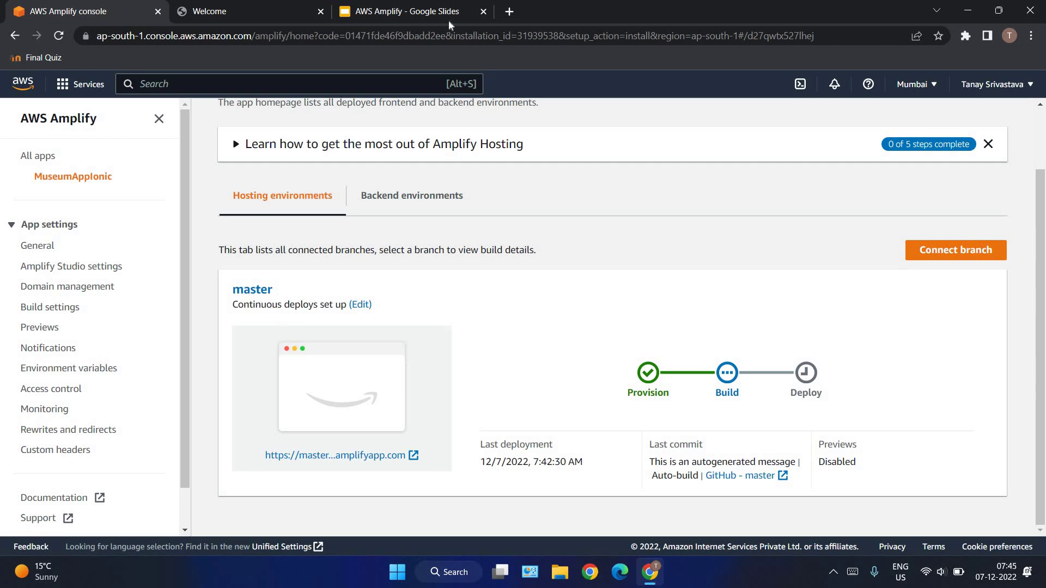
Switch to Google Slides and examine the hosted National Gallery app's screenshot on slide 20.
mouse_move(409, 5)
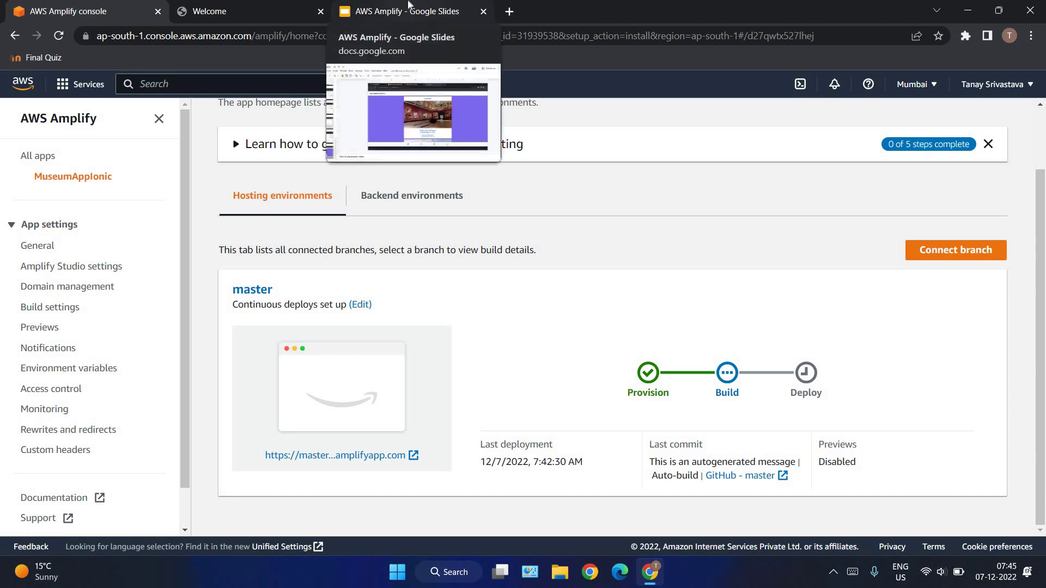
click(408, 4)
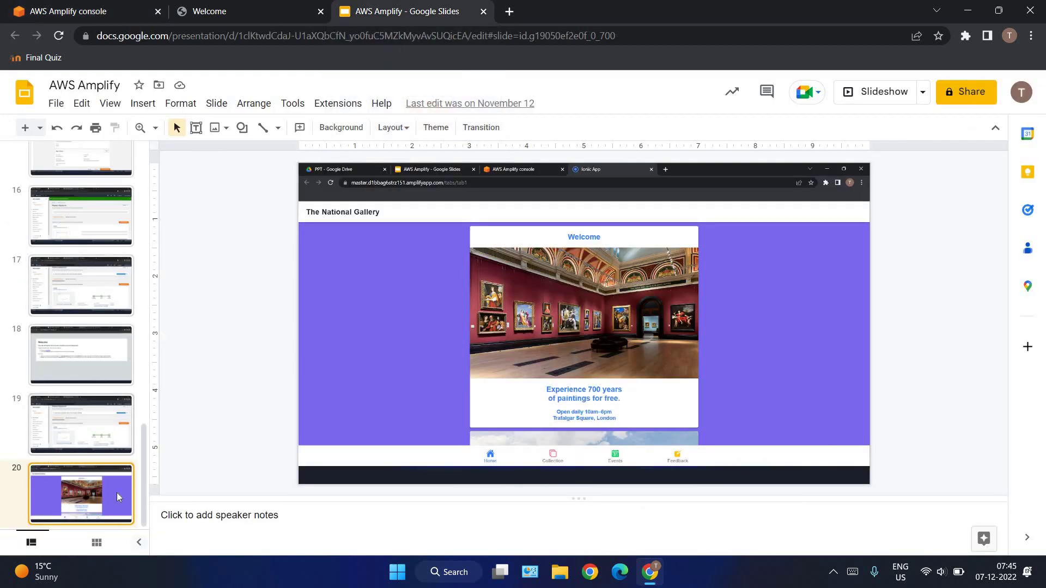
key(Up)
key(Down)
double_click(459, 287)
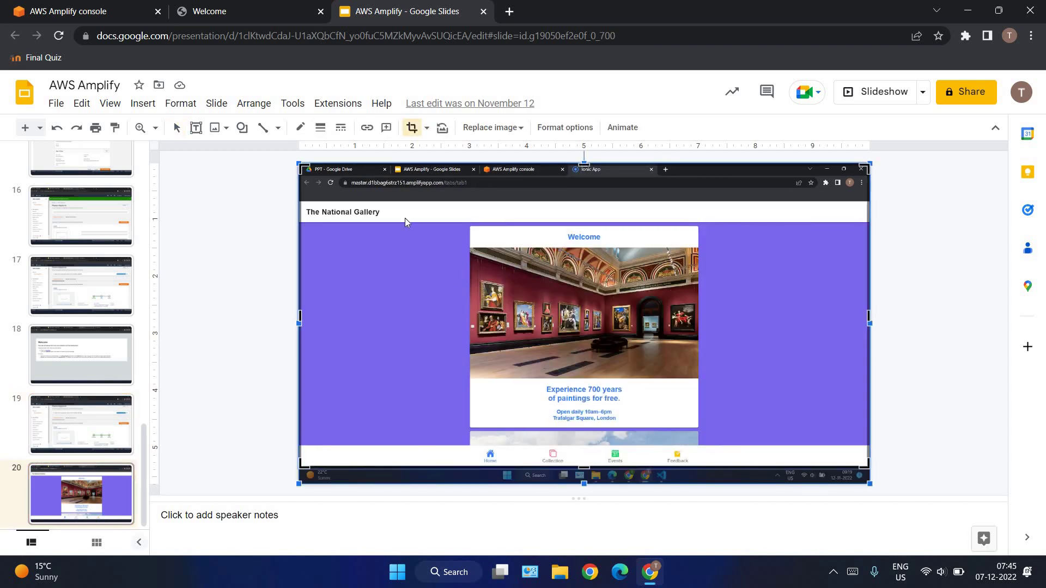
scroll(405, 218, up, 1)
scroll(404, 220, down, 1)
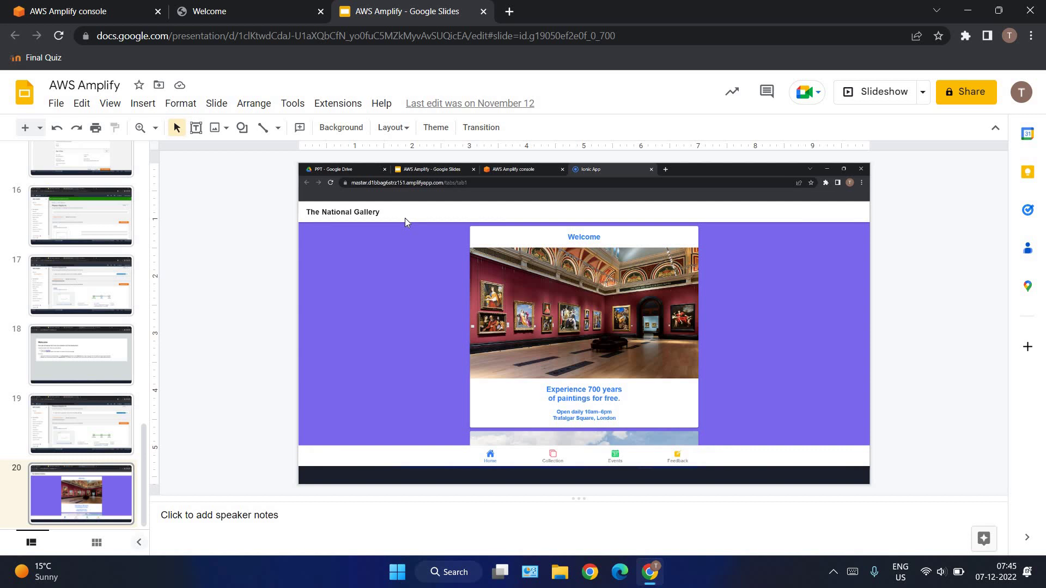
Adjust the browser zoom to view slide 20's National Gallery screenshot larger, and restore the zoom to 100%.
key(ctrl+plus)
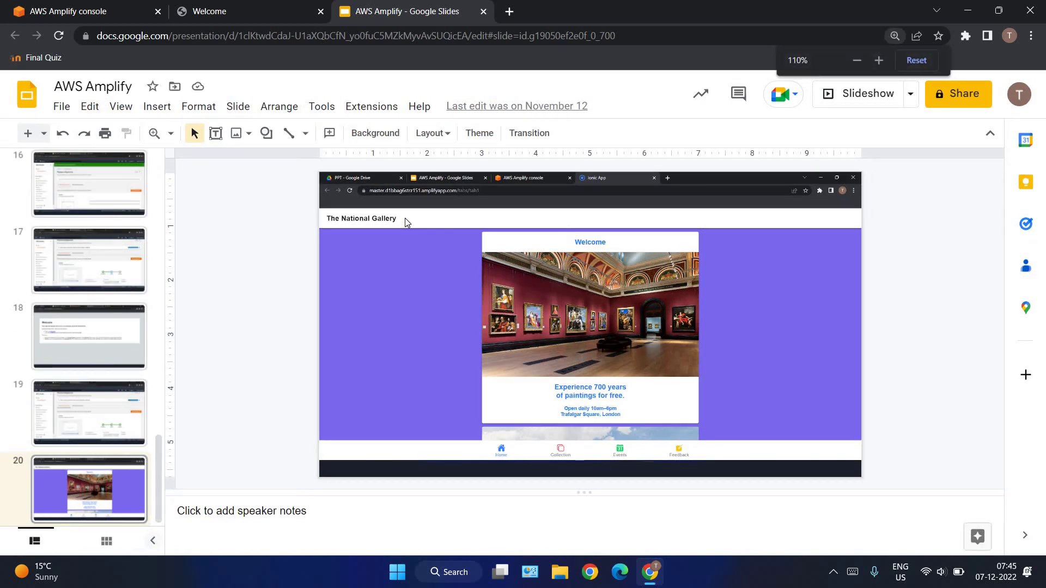
key(ctrl+plus)
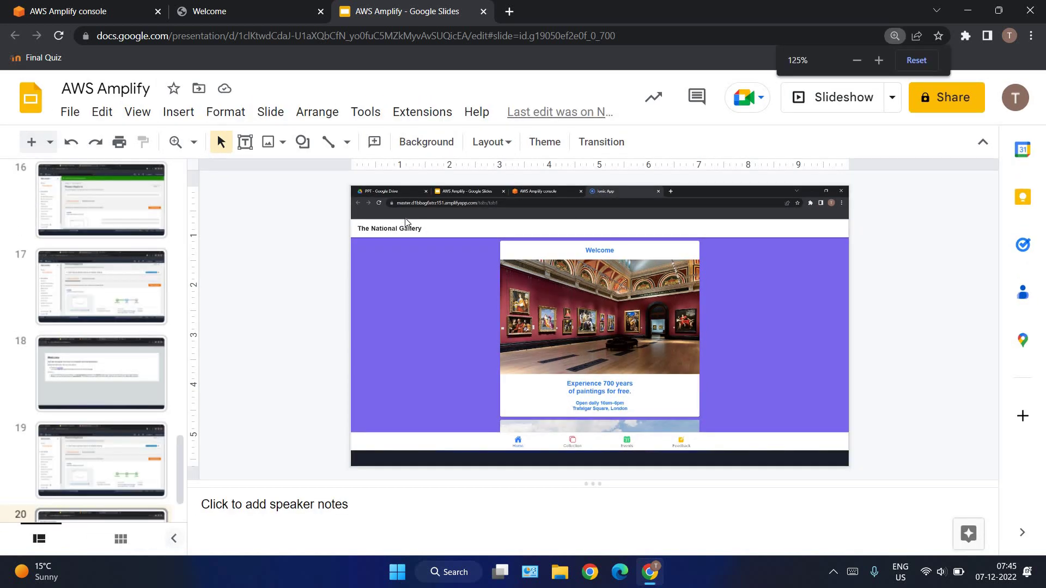
key(ctrl+minus)
key(ctrl+minus)
key(ctrl+minus)
key(ctrl+minus)
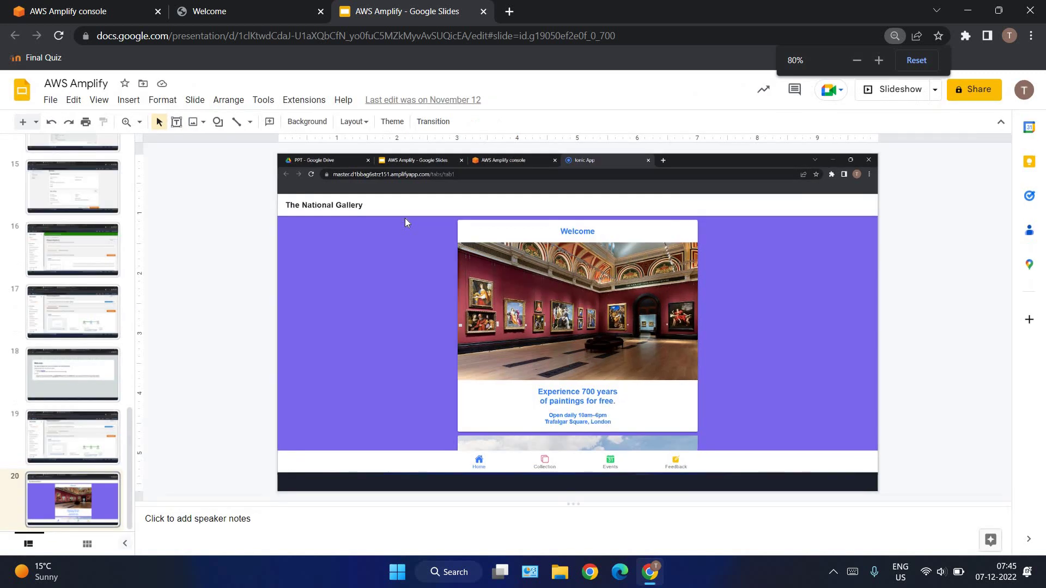
key(ctrl+minus)
key(ctrl+minus)
key(ctrl+minus)
key(ctrl+minus)
key(ctrl+minus)
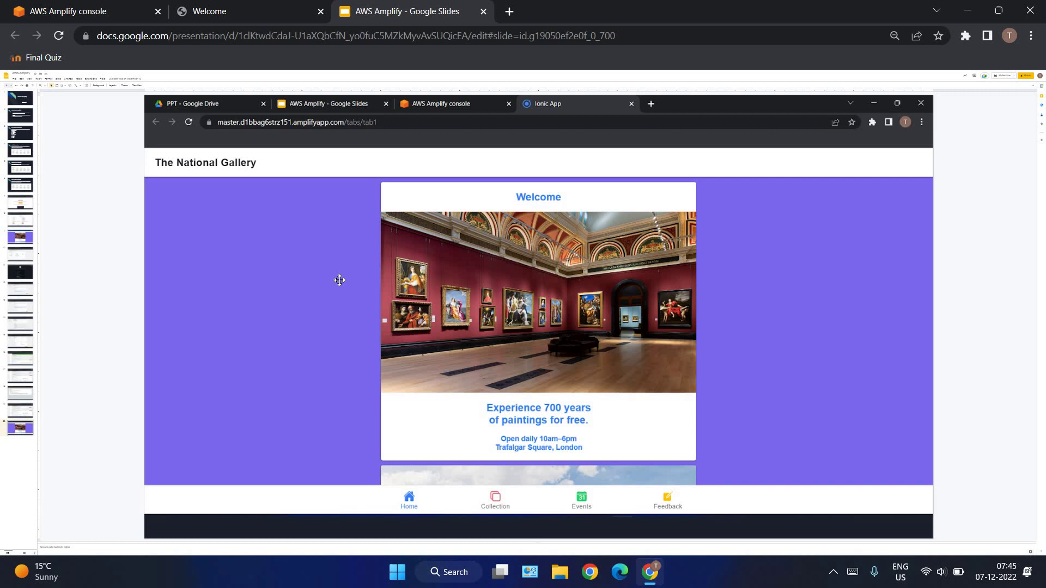
key(ctrl+plus)
key(ctrl+plus)
key(ctrl+plus)
key(ctrl+plus)
key(ctrl+plus)
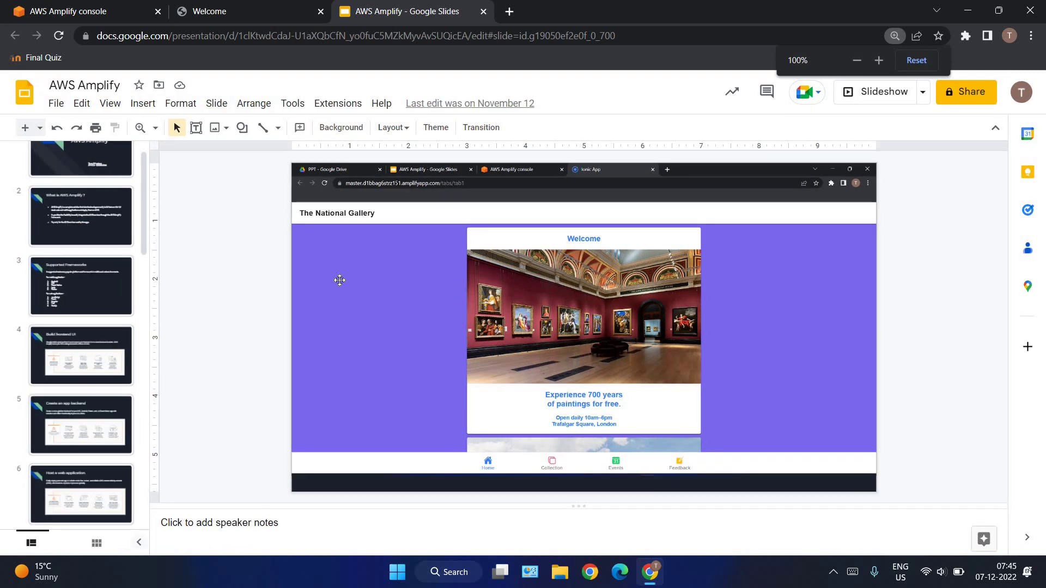
Check the app's hosted amplifyapp.com page and the MuseumAppIonic deployment stages in the AWS Amplify console.
click(230, 7)
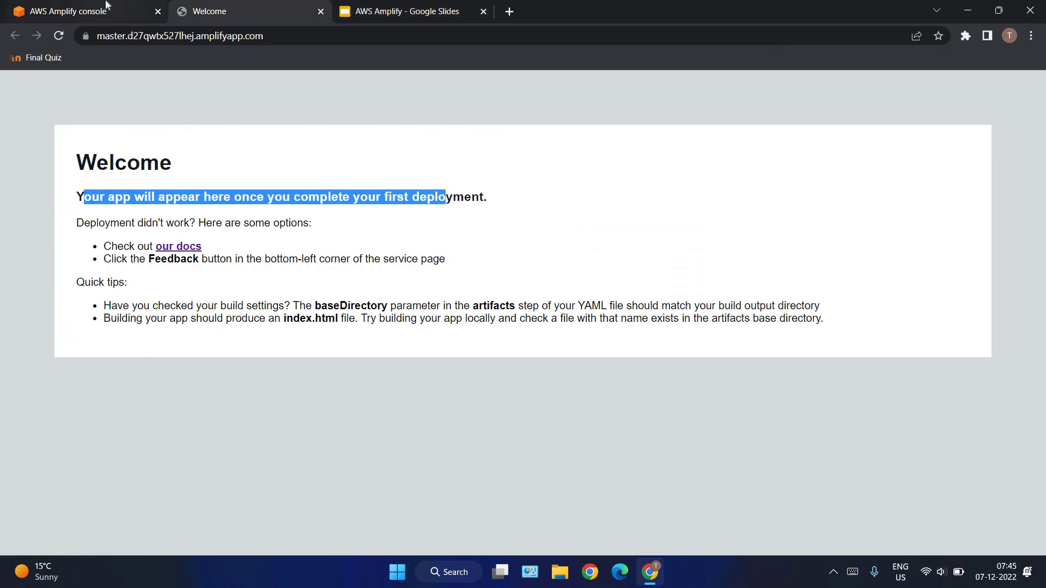
click(107, 6)
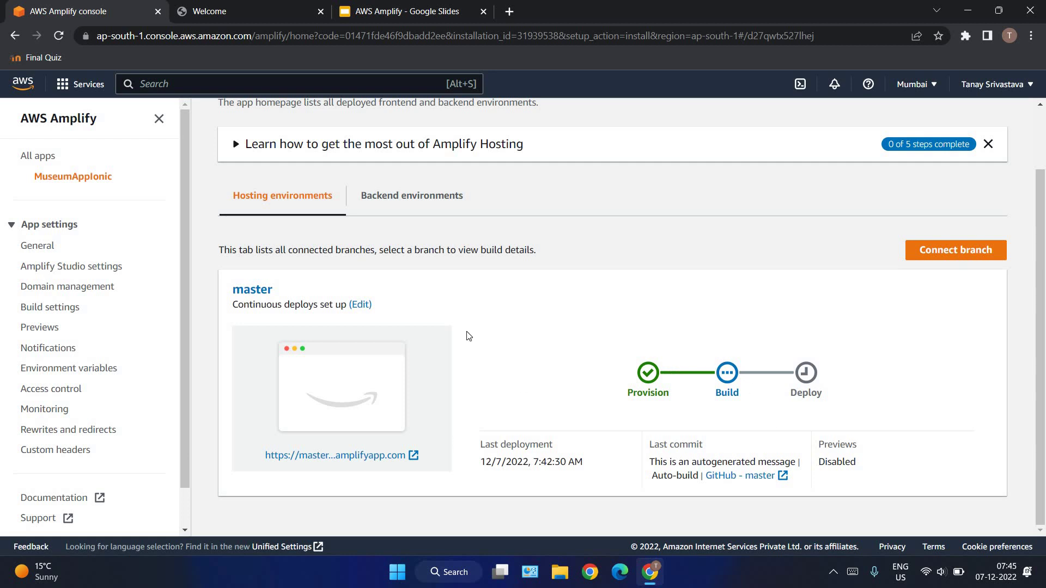
scroll(469, 336, up, 2)
scroll(466, 334, down, 2)
scroll(465, 334, up, 2)
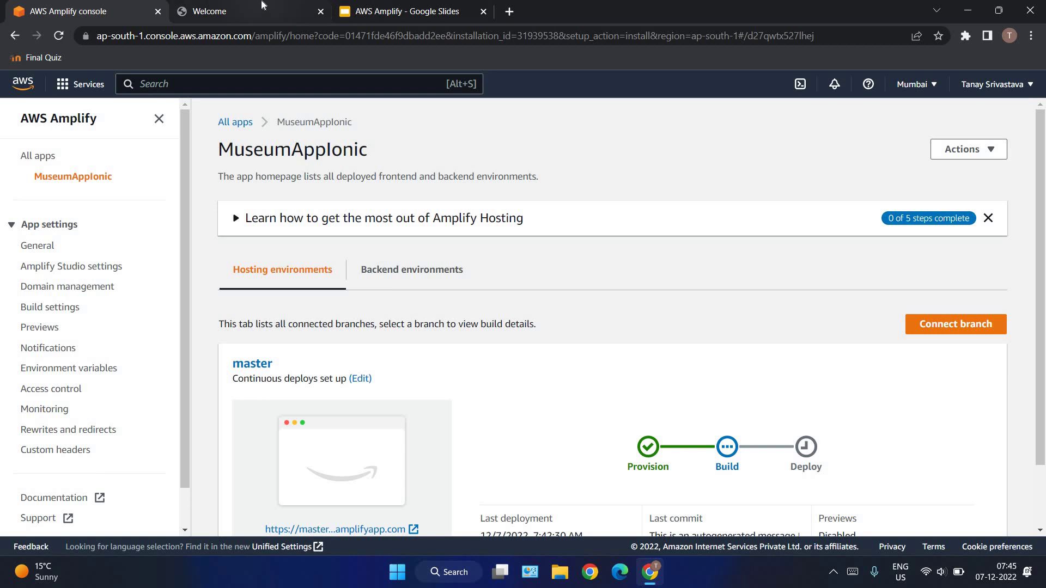
Compare slide 20 with the hosted page, reload that page, and recheck the master branch's deployment stages in the Amplify console.
click(414, 10)
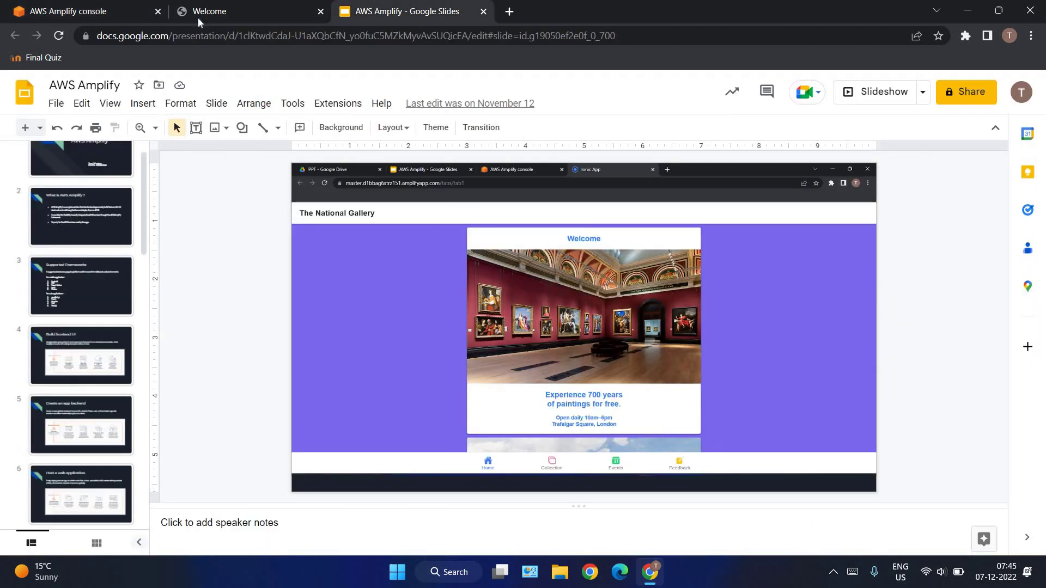
click(239, 7)
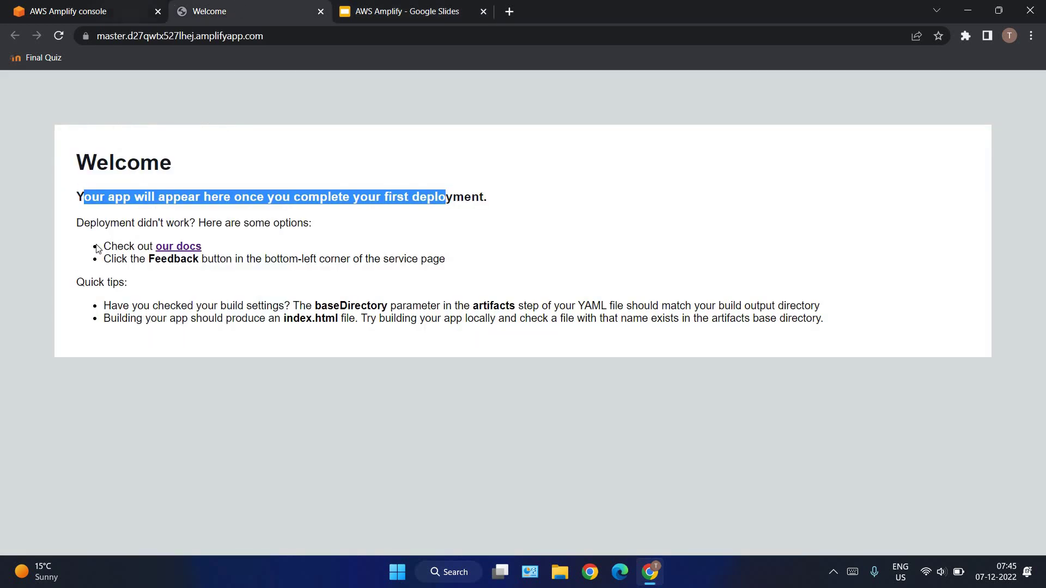
click(59, 36)
click(64, 8)
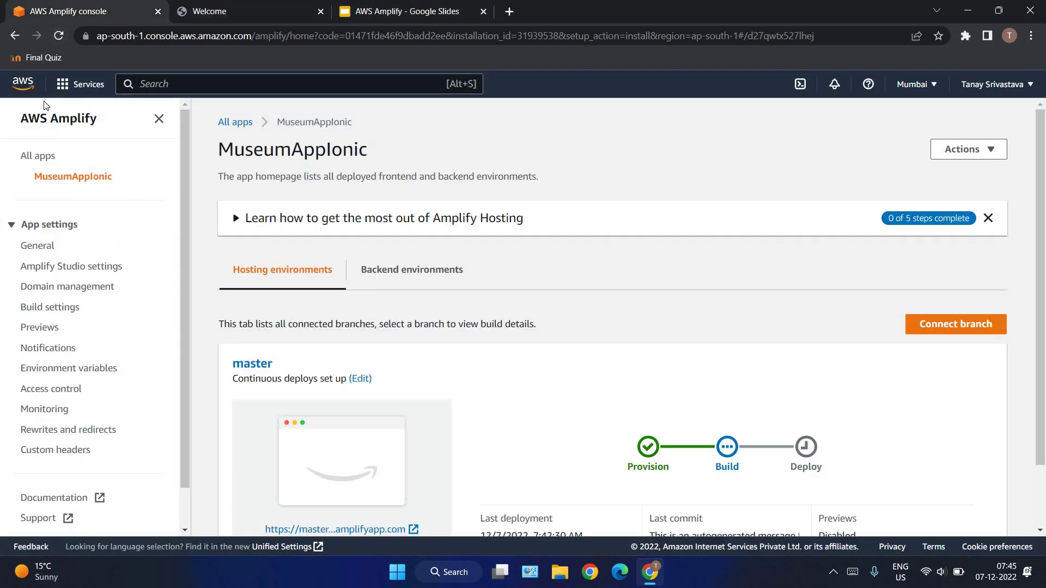
scroll(539, 316, down, 2)
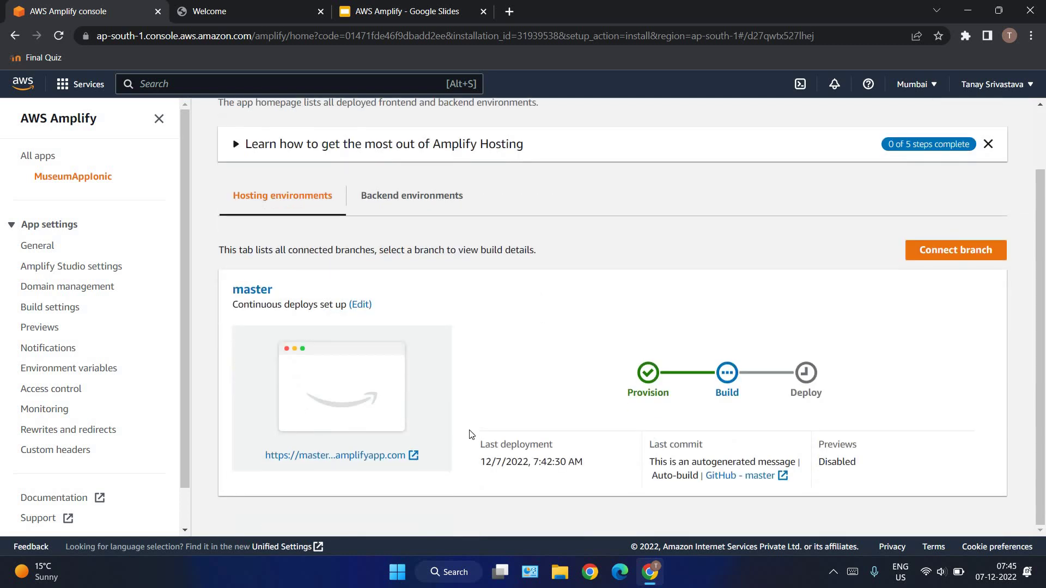